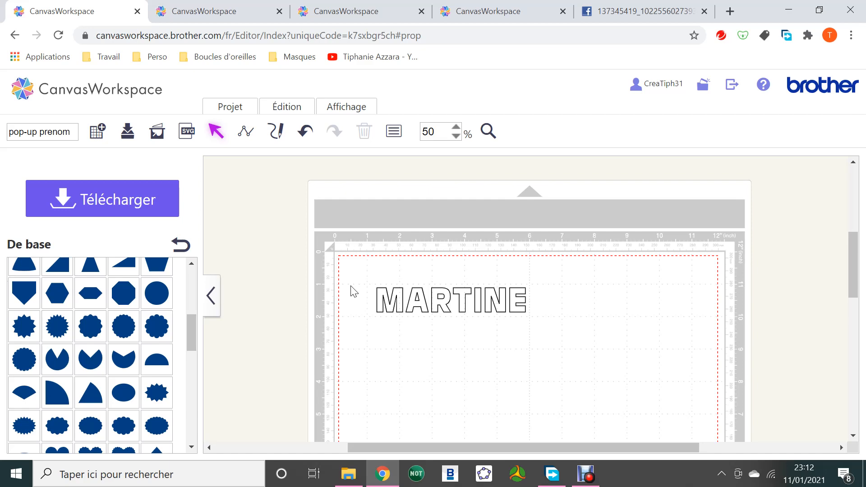
Insert a basic square and stretch it into a rectangle about 51 mm high that encloses the whole name
{"action": "left_click", "coordinate": [475, 298]}
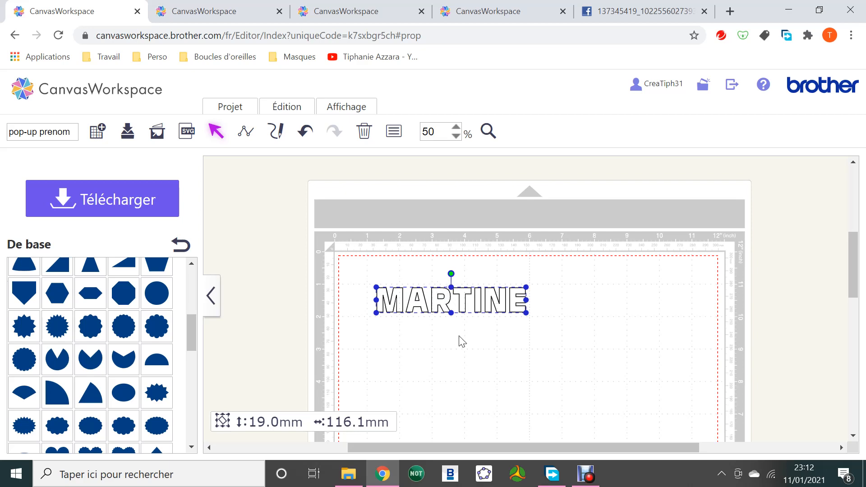
{"action": "left_click", "coordinate": [459, 356]}
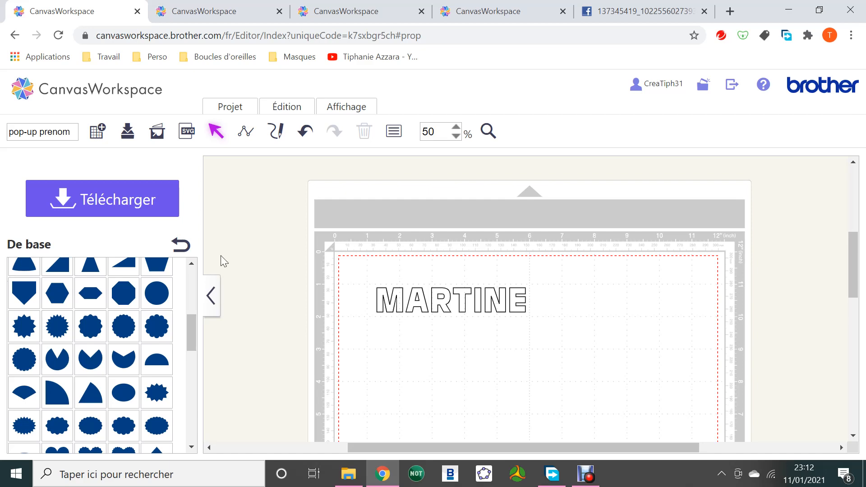
{"action": "scroll", "coordinate": [134, 314], "scroll_direction": "up", "scroll_amount": 5}
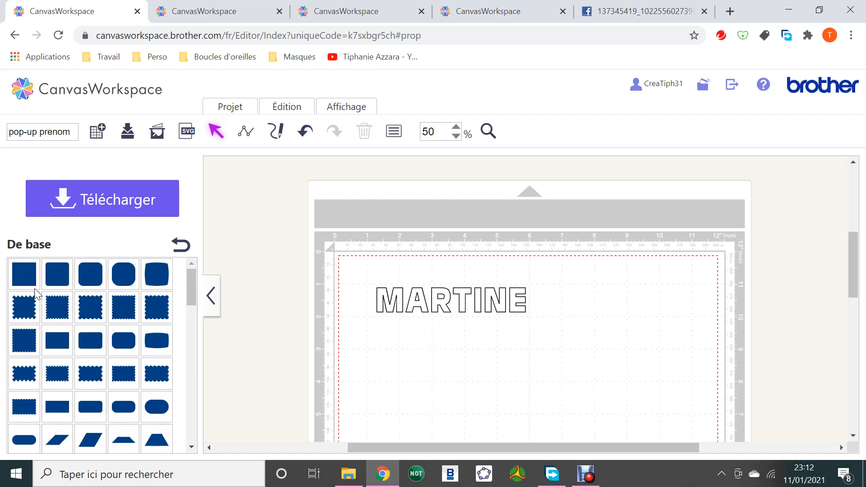
{"action": "left_click", "coordinate": [24, 274]}
{"action": "left_click_drag", "start_coordinate": [406, 388], "coordinate": [406, 325]}
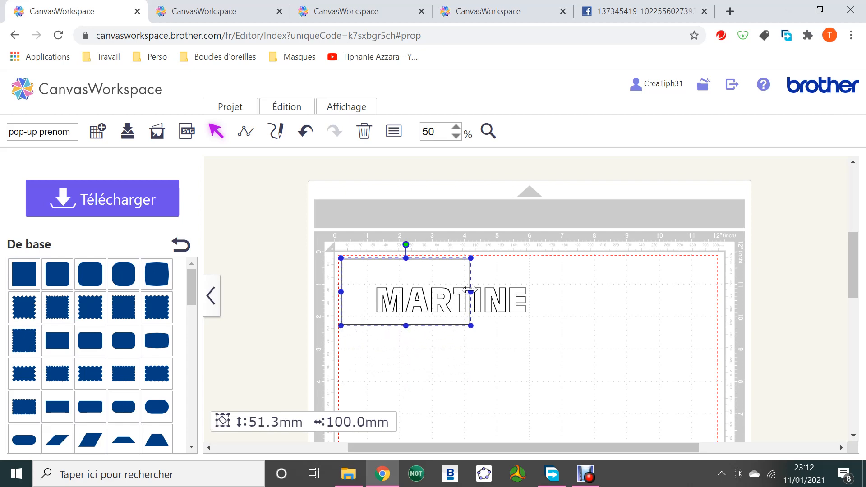
{"action": "left_click_drag", "start_coordinate": [471, 292], "coordinate": [381, 290]}
Divide the overlapping rectangle and name, and delete the outer frame piece around the letters
{"action": "left_click", "coordinate": [289, 108]}
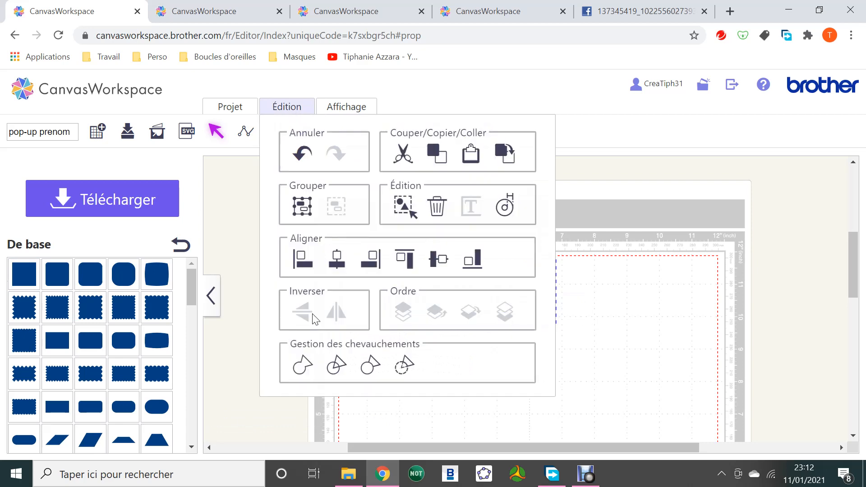
{"action": "left_click", "coordinate": [337, 367]}
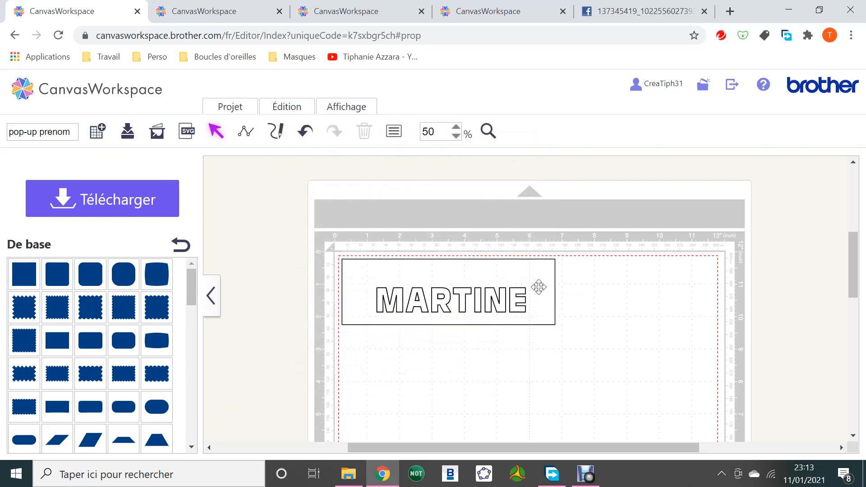
{"action": "left_click_drag", "start_coordinate": [539, 287], "coordinate": [609, 354]}
{"action": "key", "text": "Delete"}
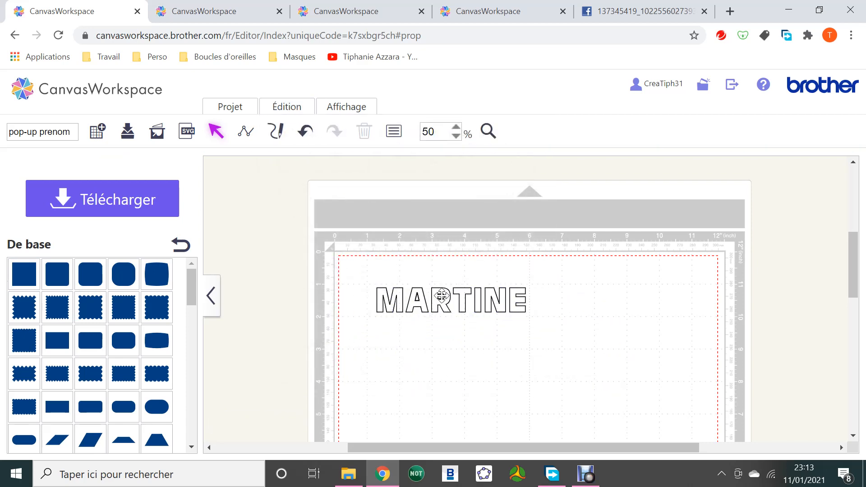
Pull the separate inner pieces out of the letters R and A and delete them
{"action": "left_click_drag", "start_coordinate": [441, 295], "coordinate": [446, 350]}
{"action": "key", "text": "ctrl+z"}
{"action": "key", "text": "ctrl+y"}
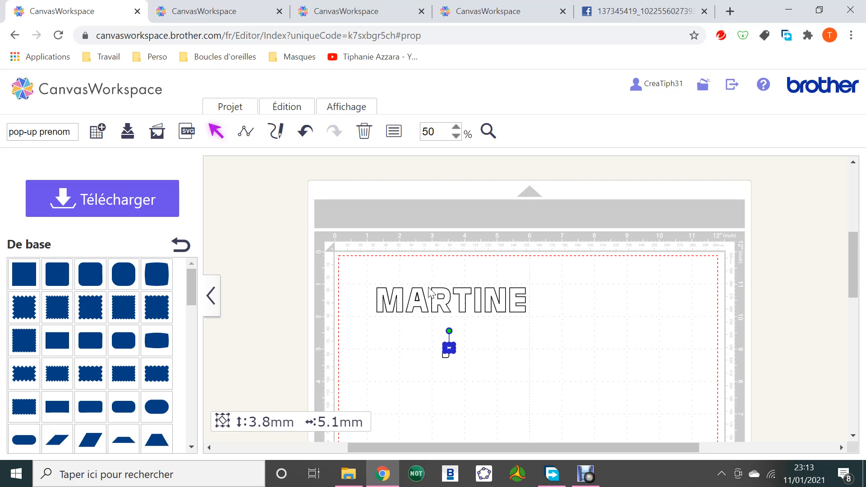
{"action": "left_click", "coordinate": [418, 295]}
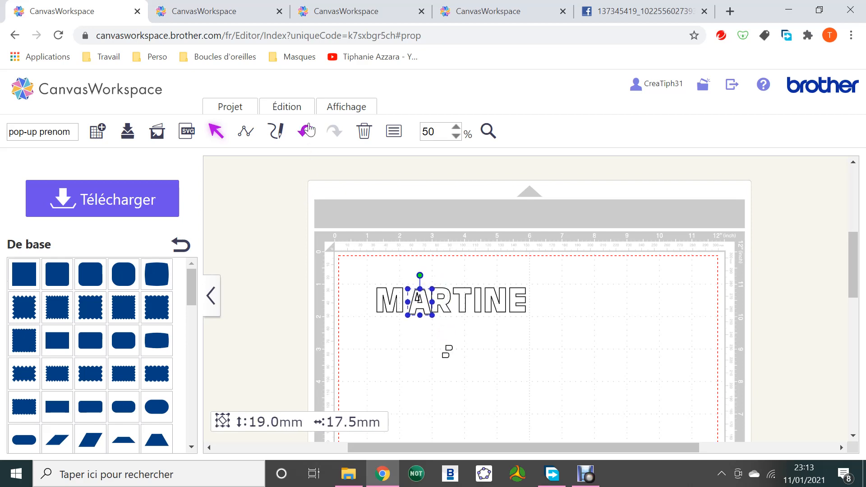
{"action": "left_click", "coordinate": [309, 130]}
{"action": "left_click", "coordinate": [417, 297]}
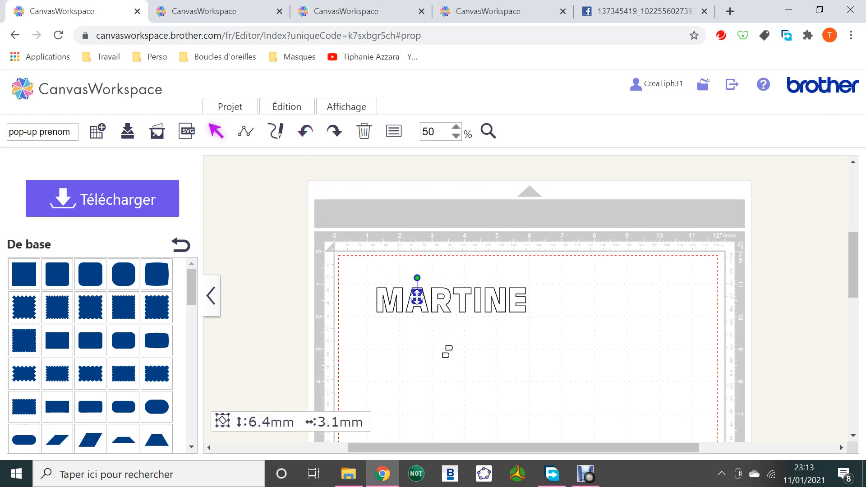
{"action": "left_click_drag", "start_coordinate": [418, 297], "coordinate": [425, 329]}
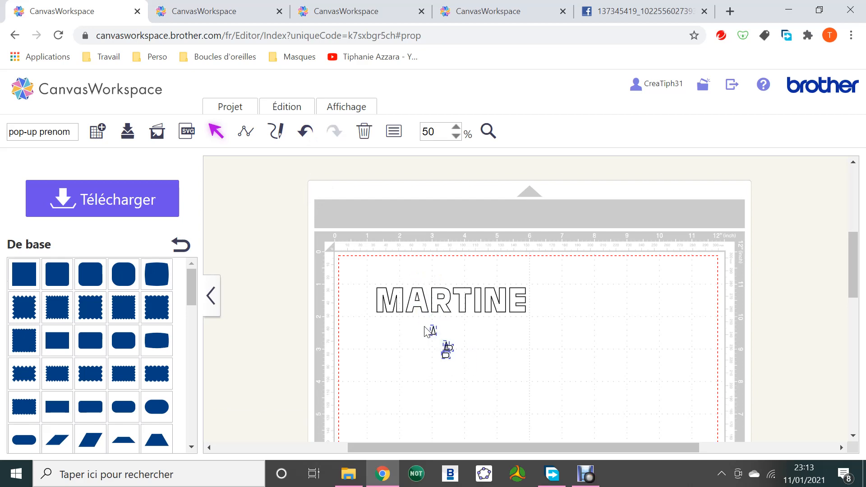
{"action": "key", "text": "Delete"}
Delete all the letters following the initial M so that only the M is kept
{"action": "left_click", "coordinate": [388, 295]}
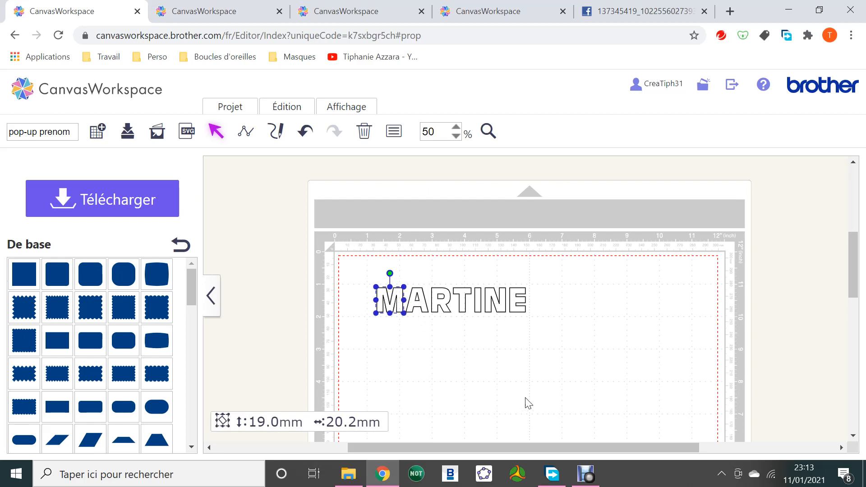
{"action": "left_click_drag", "start_coordinate": [566, 357], "coordinate": [407, 278]}
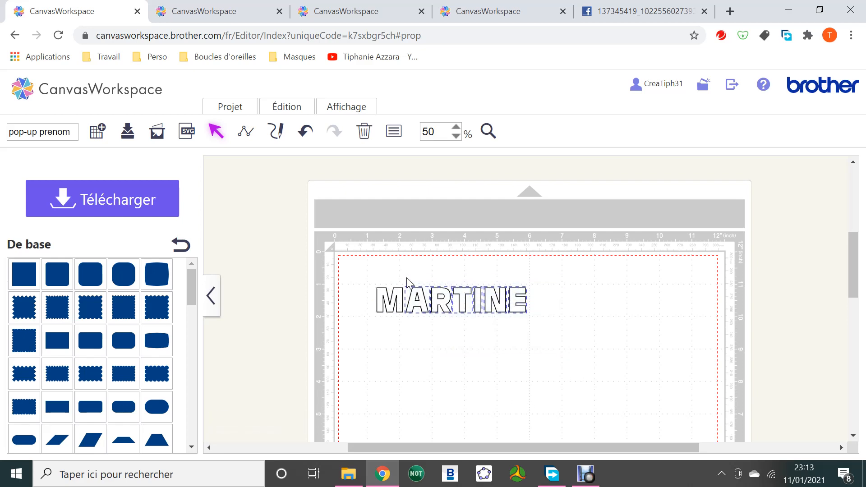
{"action": "key", "text": "Delete"}
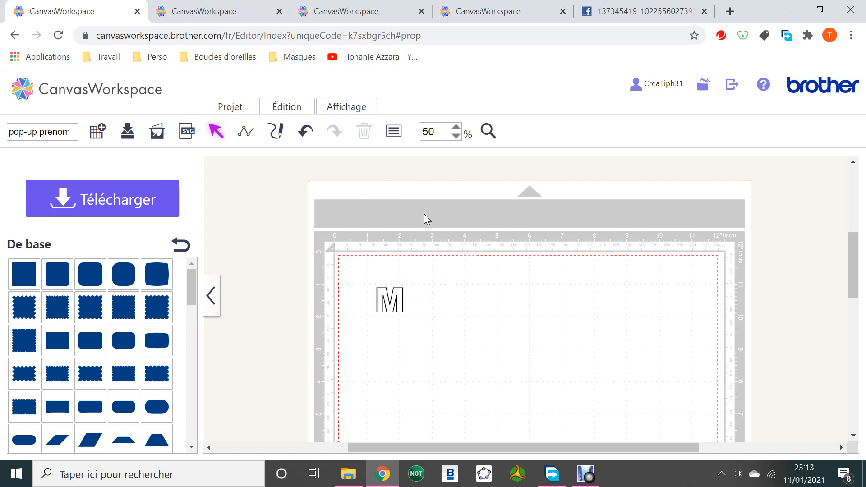
Set the M's height to 25 mm in its properties with the aspect ratio kept
{"action": "left_click", "coordinate": [385, 299]}
{"action": "right_click", "coordinate": [383, 299]}
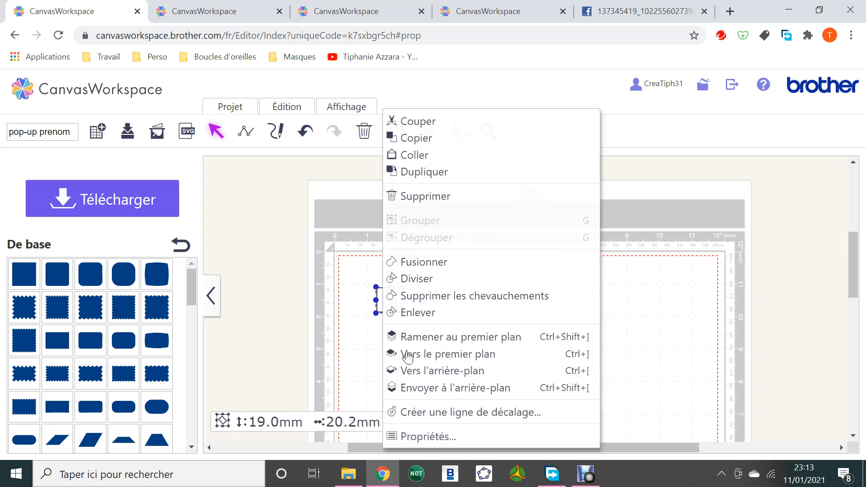
{"action": "left_click", "coordinate": [443, 437]}
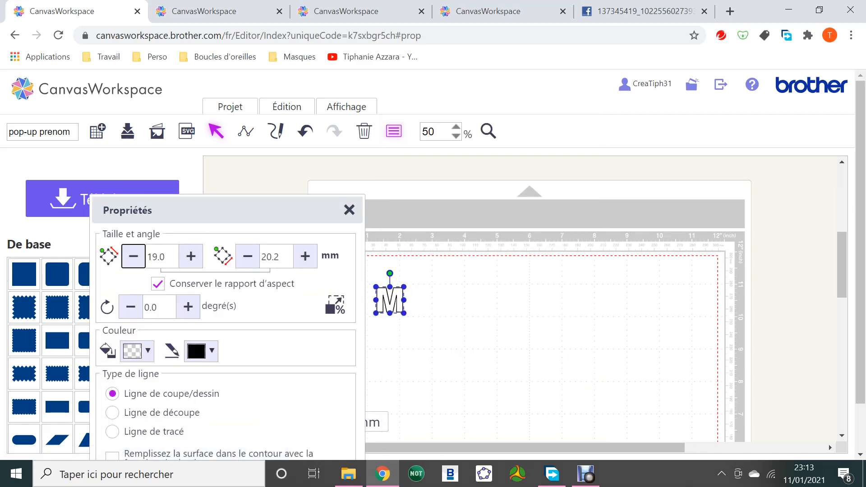
{"action": "type", "text": "25"}
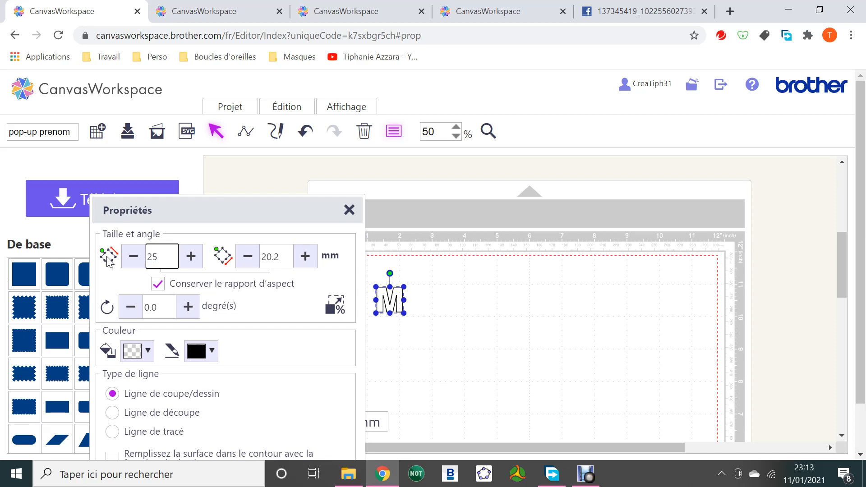
{"action": "key", "text": "Return"}
{"action": "left_click", "coordinate": [349, 210]}
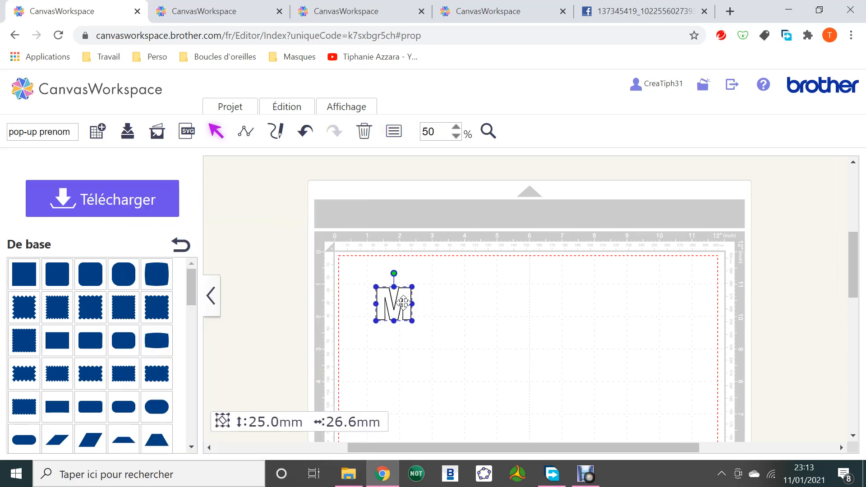
Check the reference card photo, duplicate the M with a gap beside the original, and align both letters on their horizontal middle line
{"action": "left_click", "coordinate": [605, 15]}
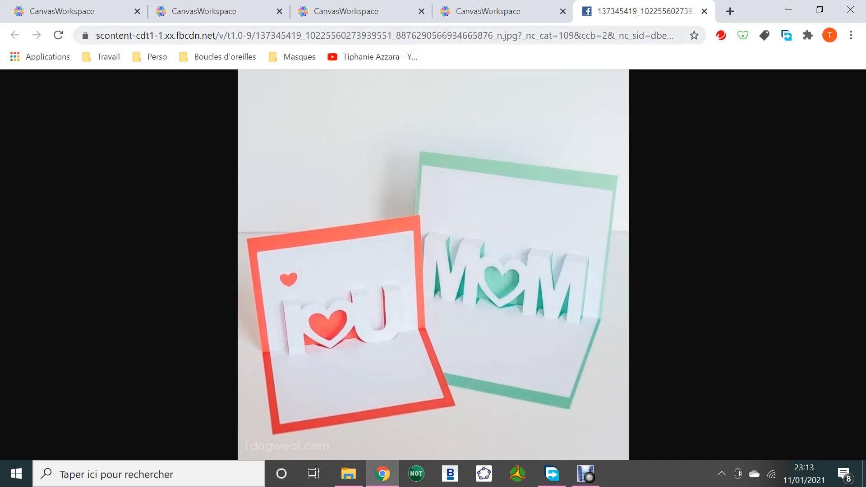
{"action": "left_click", "coordinate": [58, 13]}
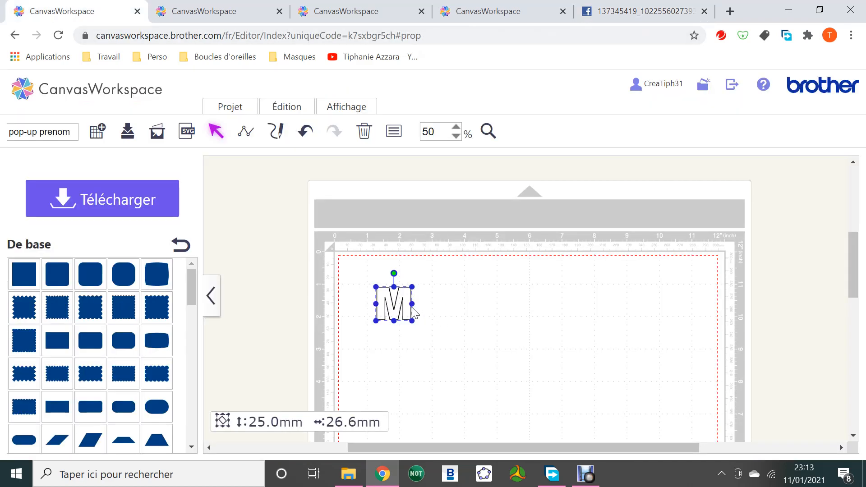
{"action": "key", "text": "ctrl+v"}
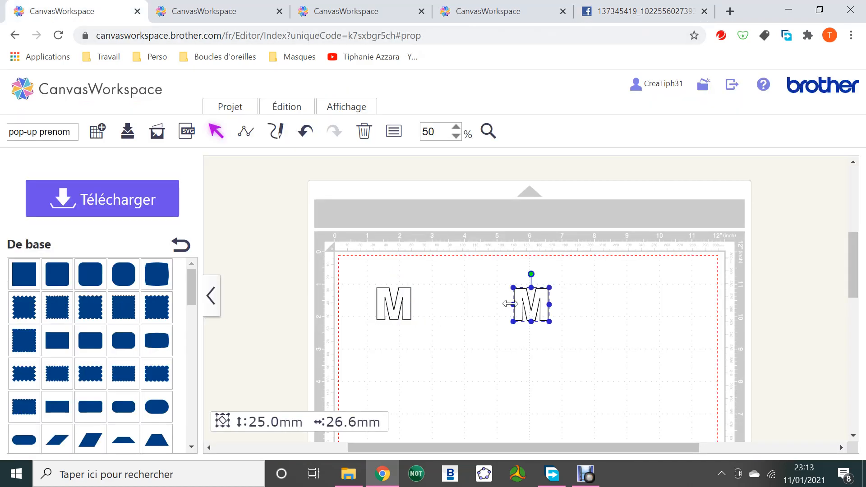
{"action": "left_click", "coordinate": [445, 309]}
{"action": "left_click_drag", "start_coordinate": [444, 309], "coordinate": [427, 305]}
{"action": "left_click_drag", "start_coordinate": [503, 344], "coordinate": [348, 275]}
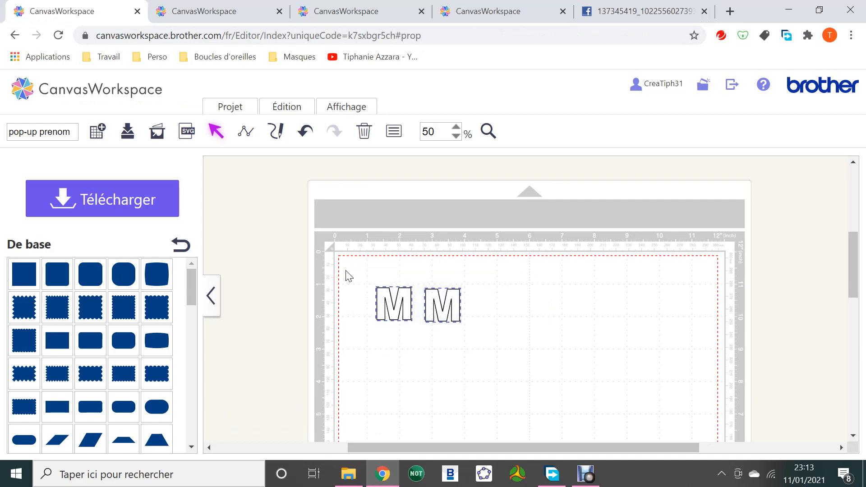
{"action": "left_click", "coordinate": [288, 108]}
{"action": "left_click", "coordinate": [439, 259]}
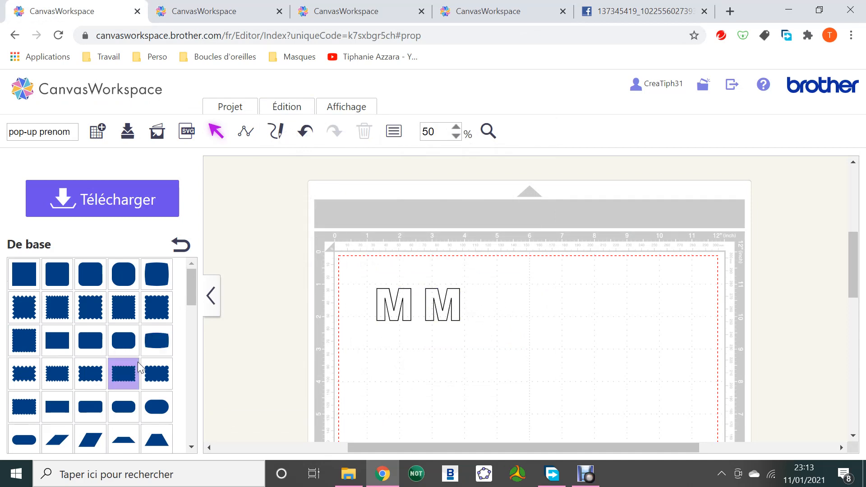
Insert a five-pointed star and scale it to about 23 × 24 mm between the two Ms
{"action": "scroll", "coordinate": [121, 367], "scroll_direction": "down", "scroll_amount": 9}
{"action": "left_click", "coordinate": [91, 338]}
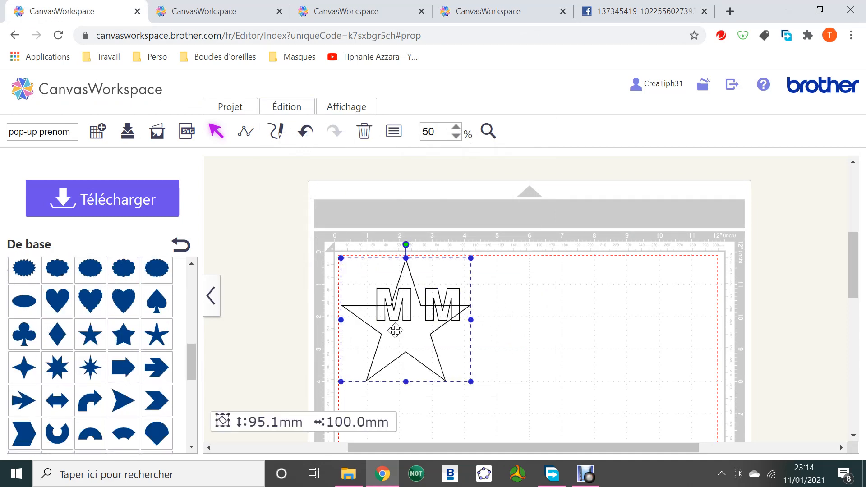
{"action": "left_click_drag", "start_coordinate": [471, 382], "coordinate": [423, 311]}
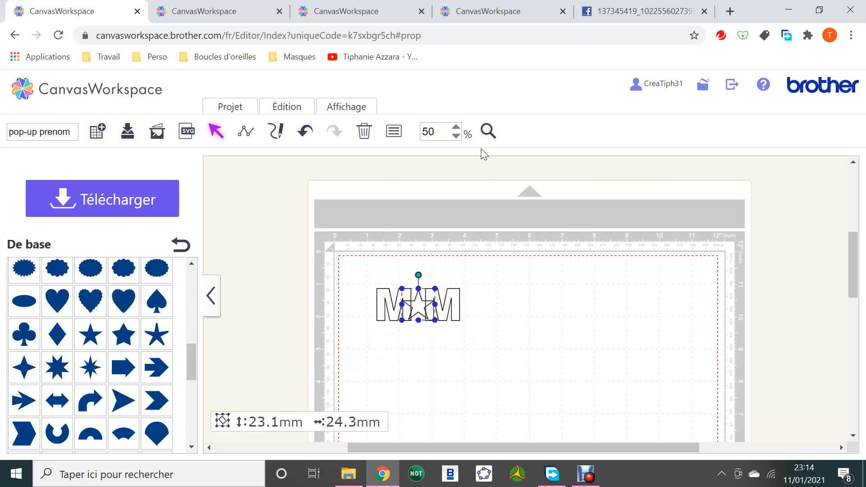
Nudge the second M to the right to widen the gap around the star
{"action": "left_click", "coordinate": [456, 128]}
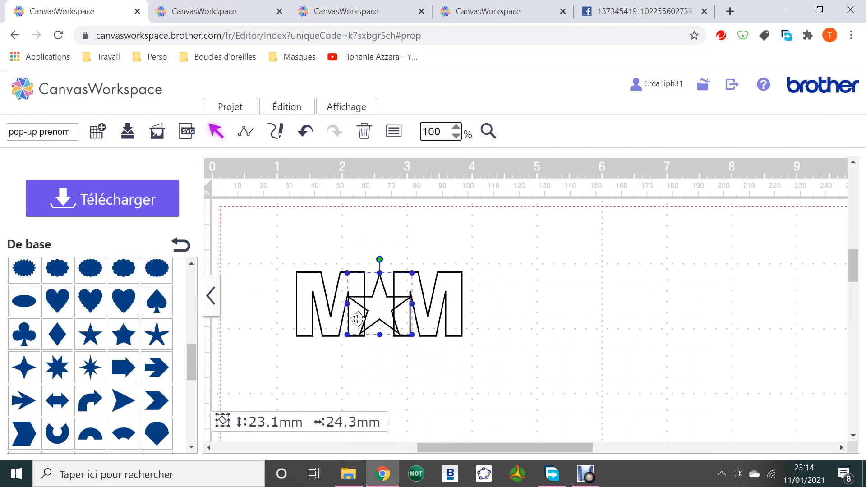
{"action": "left_click", "coordinate": [216, 132]}
{"action": "left_click", "coordinate": [464, 297]}
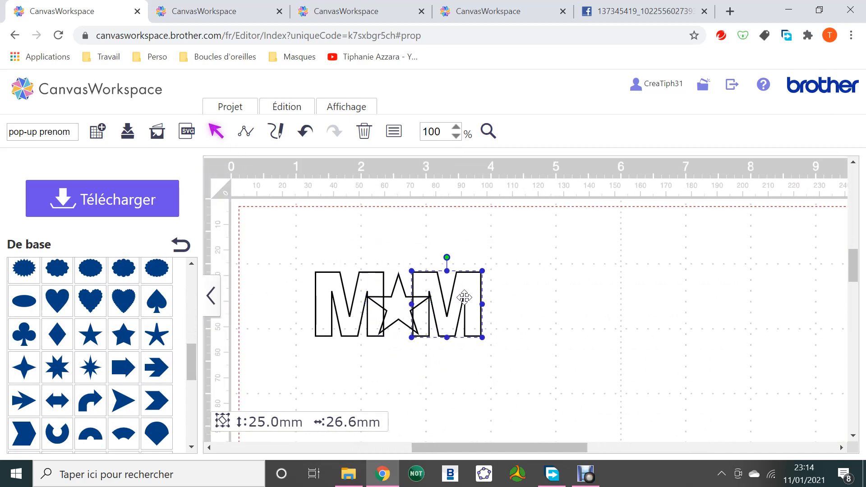
{"action": "key", "text": "Right"}
{"action": "key", "text": "Right"}
{"action": "key", "text": "Right"}
{"action": "key", "text": "Right"}
{"action": "key", "text": "Right"}
{"action": "key", "text": "Right"}
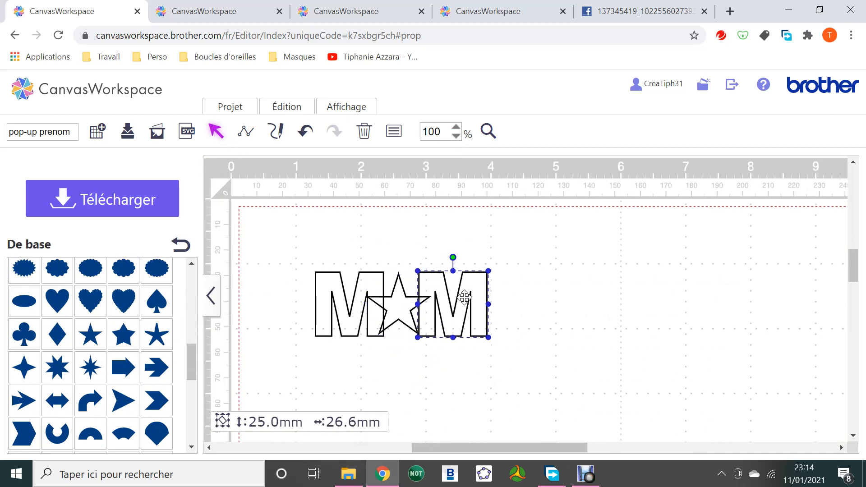
{"action": "key", "text": "Right"}
{"action": "key", "text": "Right"}
{"action": "key", "text": "Right"}
{"action": "key", "text": "Right"}
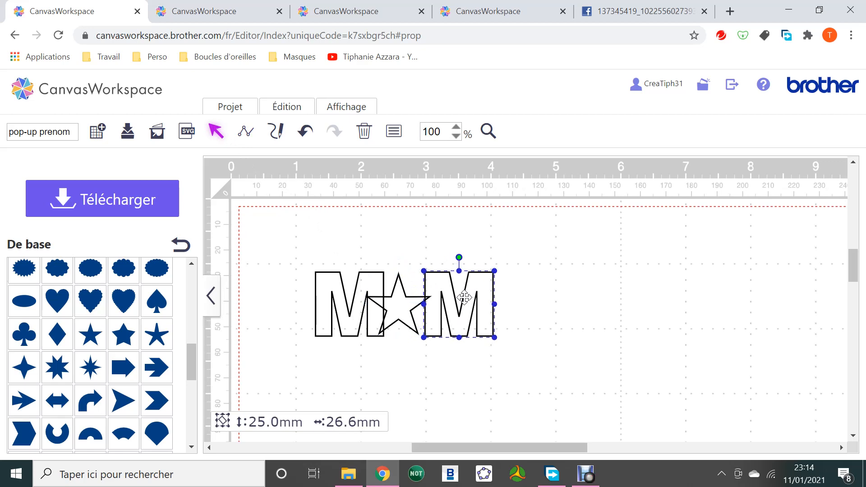
Centre the star between the two Ms and shrink it to about 20.6 × 21.7 mm, keeping its side points overlapping both letters
{"action": "left_click", "coordinate": [402, 300]}
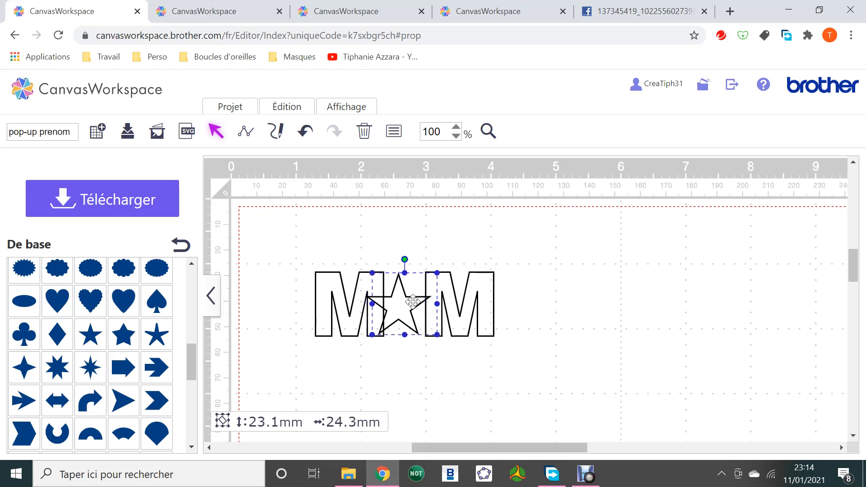
{"action": "key", "text": "Right"}
{"action": "key", "text": "Right"}
{"action": "key", "text": "Right"}
{"action": "key", "text": "Right"}
{"action": "left_click", "coordinate": [538, 355]}
{"action": "left_click", "coordinate": [408, 303]}
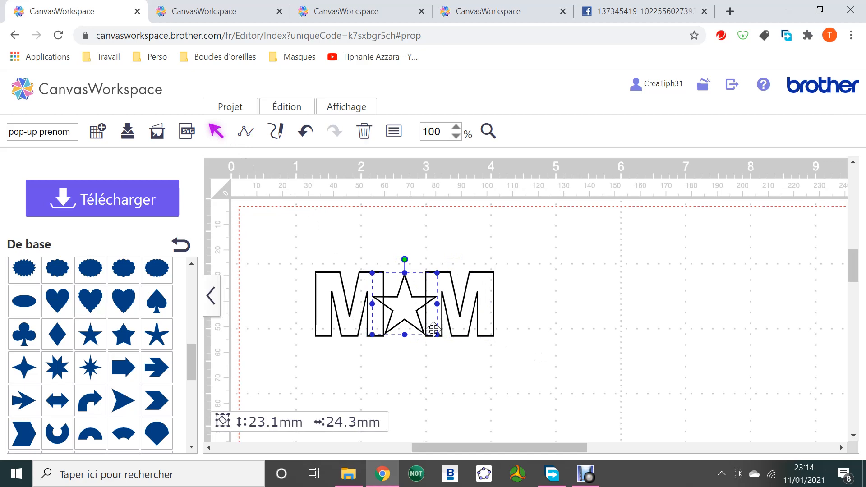
{"action": "left_click_drag", "start_coordinate": [436, 335], "coordinate": [405, 306]}
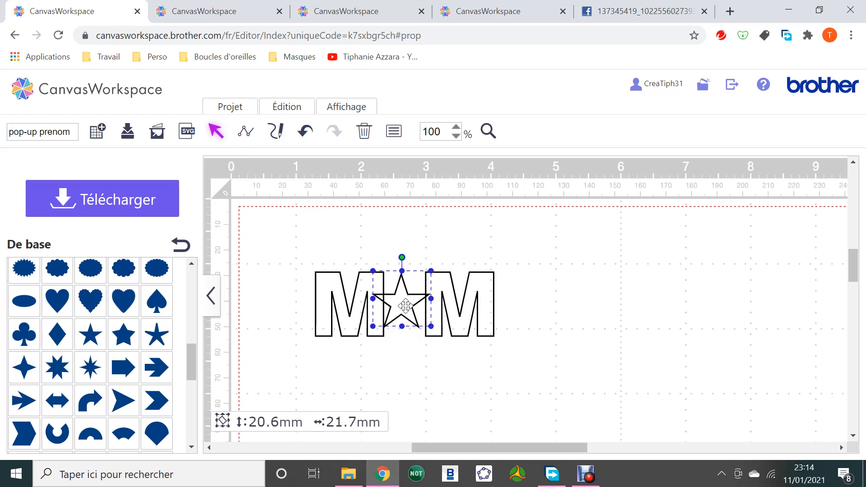
Group the two Ms and align the star with the group on their vertical centre axis
{"action": "left_click", "coordinate": [536, 367]}
{"action": "left_click", "coordinate": [492, 324]}
{"action": "left_click", "coordinate": [321, 297], "text": "shift"}
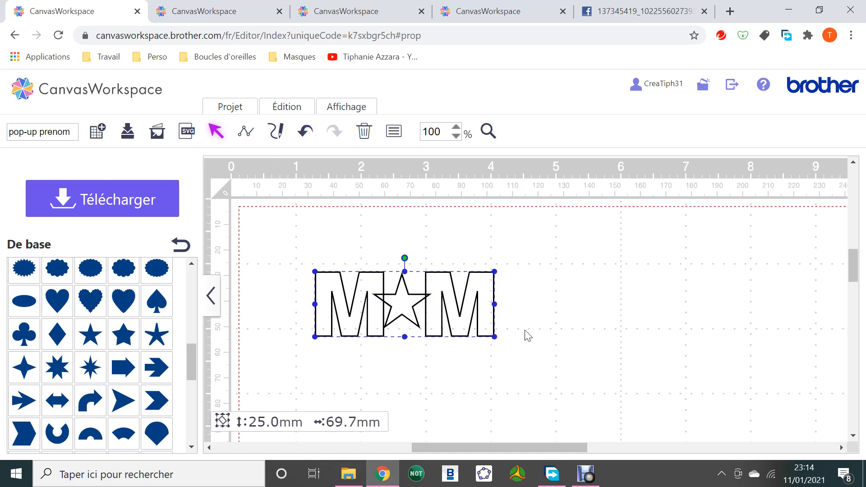
{"action": "left_click", "coordinate": [371, 297], "text": "shift"}
{"action": "left_click", "coordinate": [288, 108]}
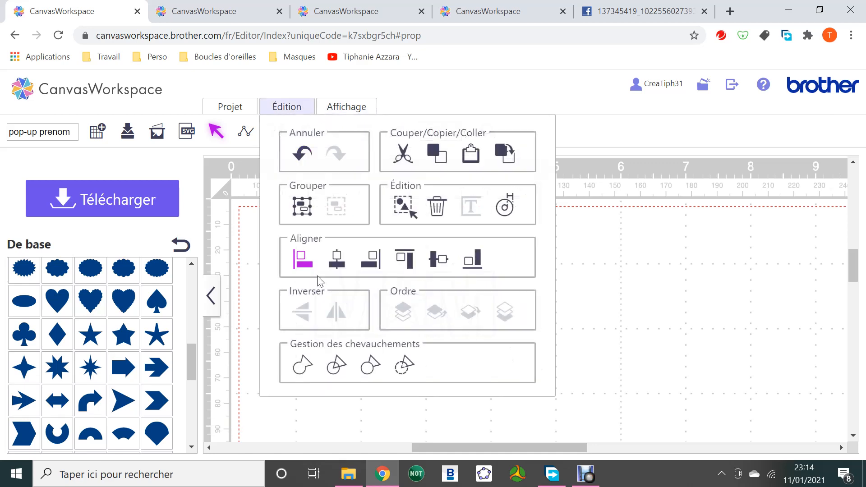
{"action": "left_click", "coordinate": [336, 258]}
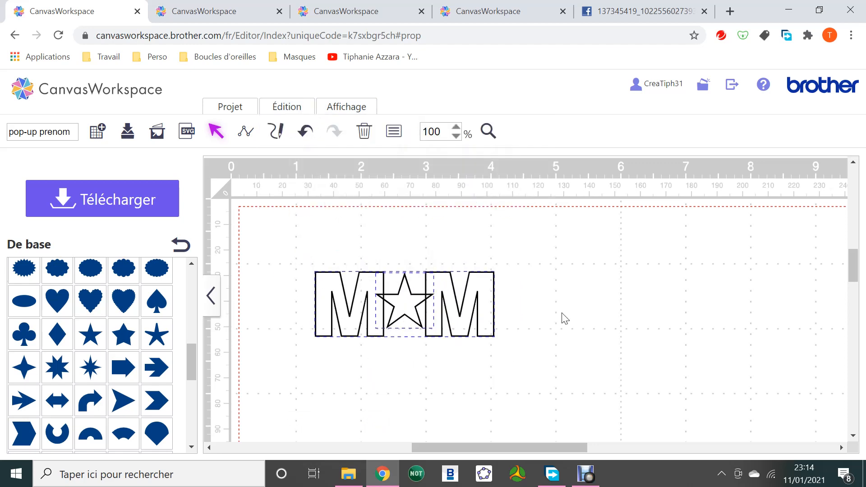
Weld the two Ms and the star into one continuous outline
{"action": "left_click", "coordinate": [288, 108]}
{"action": "left_click", "coordinate": [294, 359]}
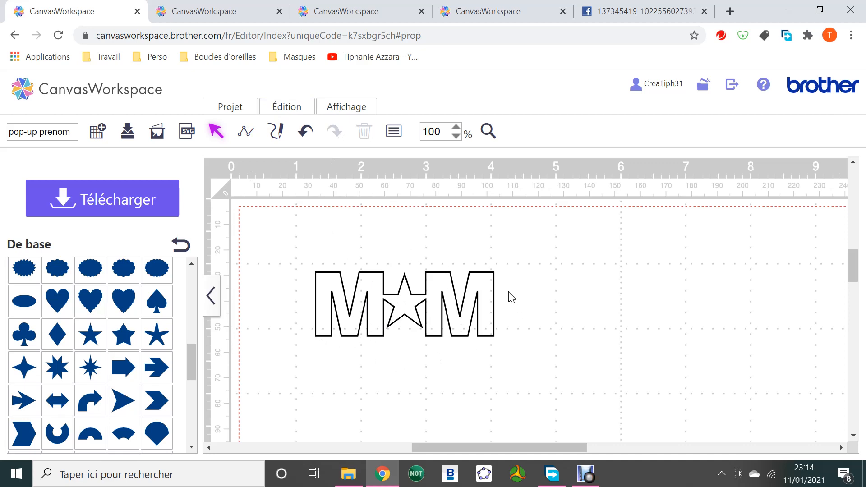
Split off the first M's outer vertical edge from the welded outline as a separate line
{"action": "left_click", "coordinate": [245, 136]}
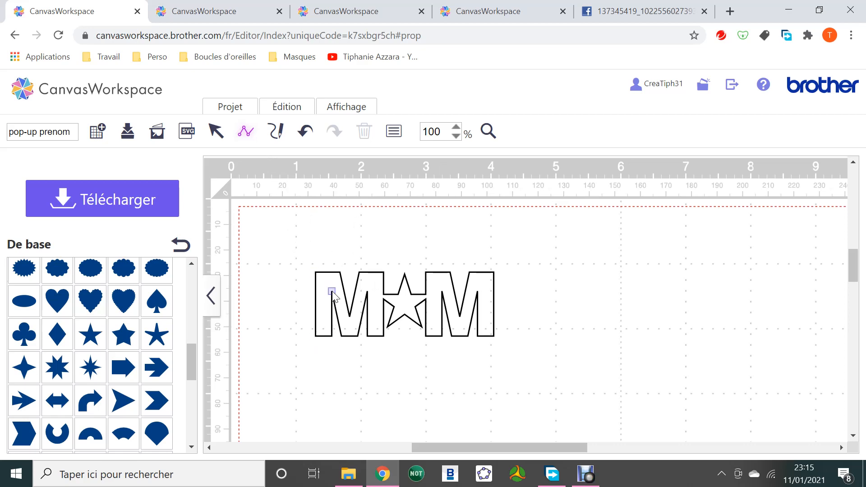
{"action": "left_click", "coordinate": [315, 273]}
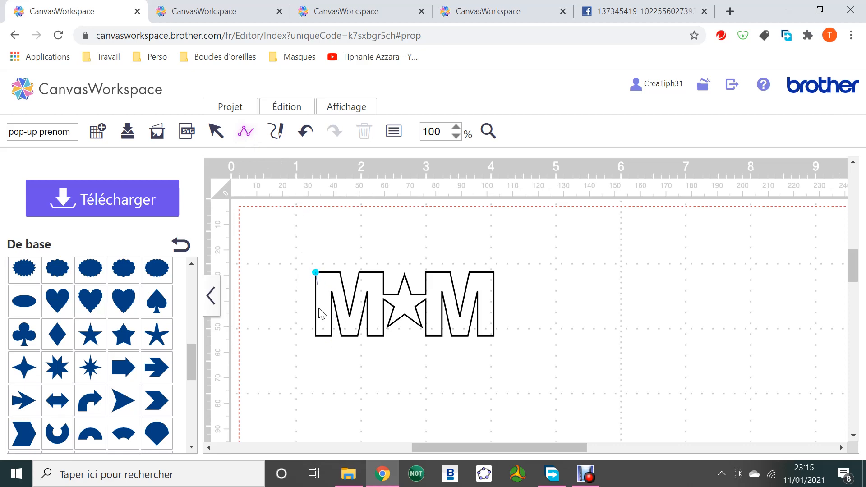
{"action": "left_click", "coordinate": [316, 338], "text": "shift"}
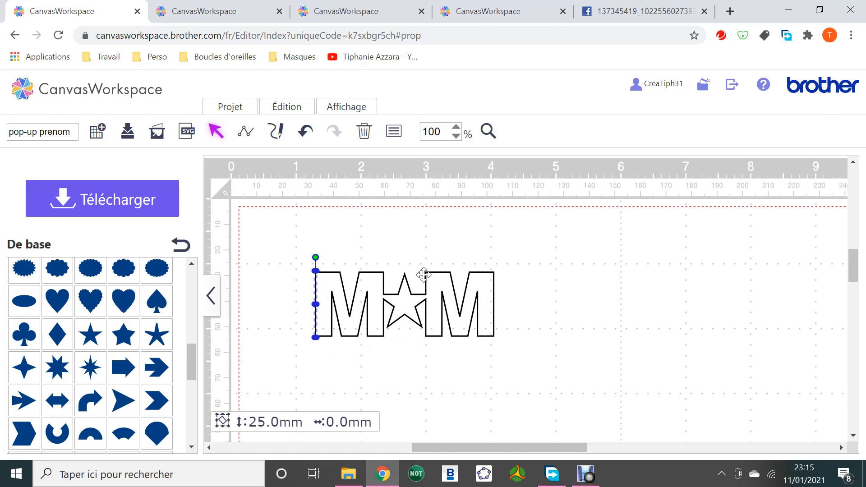
Split off the top edge of the first M's outer stem and give it the fine short-dash line pattern
{"action": "left_click", "coordinate": [248, 133]}
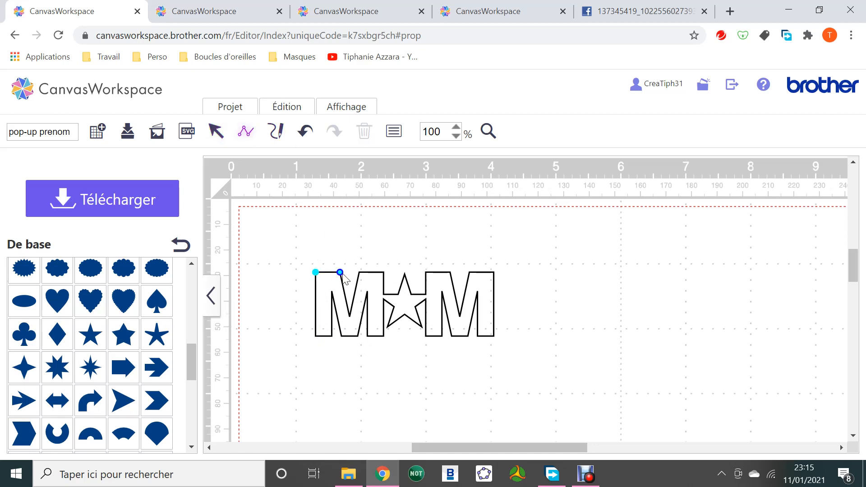
{"action": "double_click", "coordinate": [343, 274]}
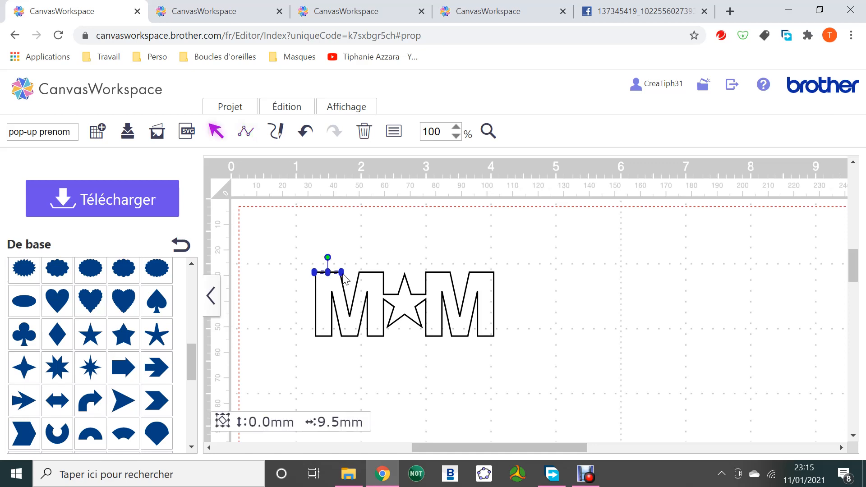
{"action": "right_click", "coordinate": [343, 274]}
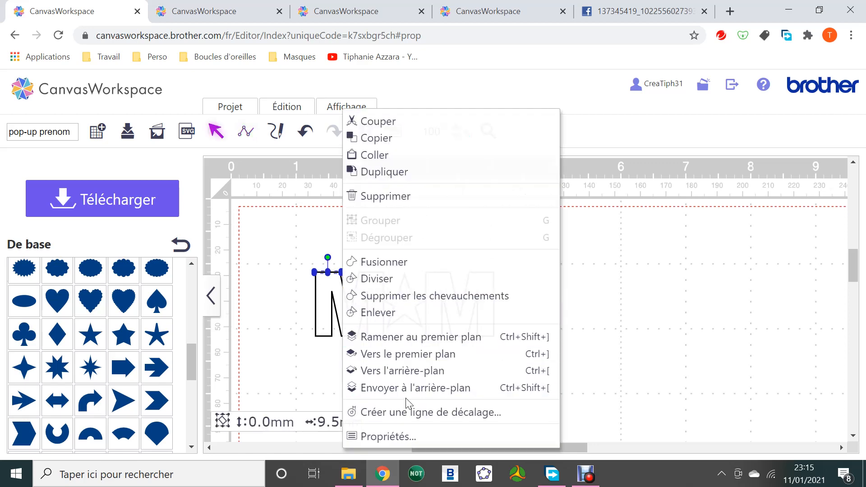
{"action": "left_click", "coordinate": [386, 435]}
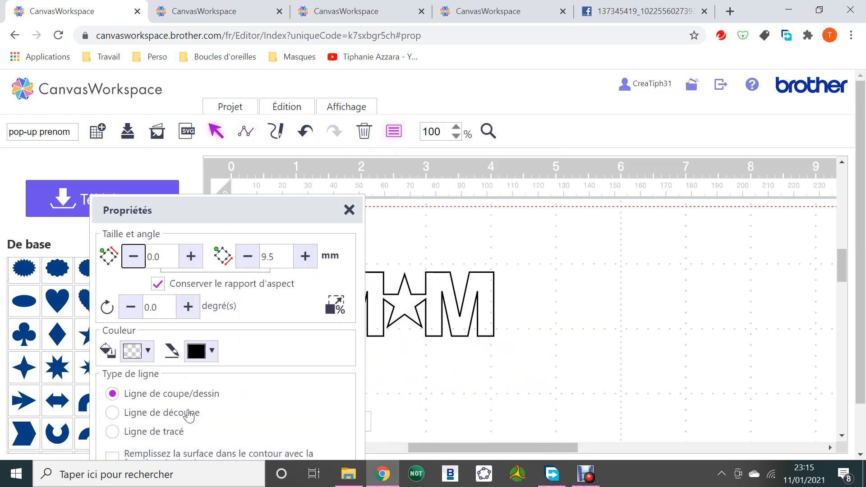
{"action": "scroll", "coordinate": [303, 331], "scroll_direction": "down", "scroll_amount": 2}
{"action": "left_click", "coordinate": [231, 448]}
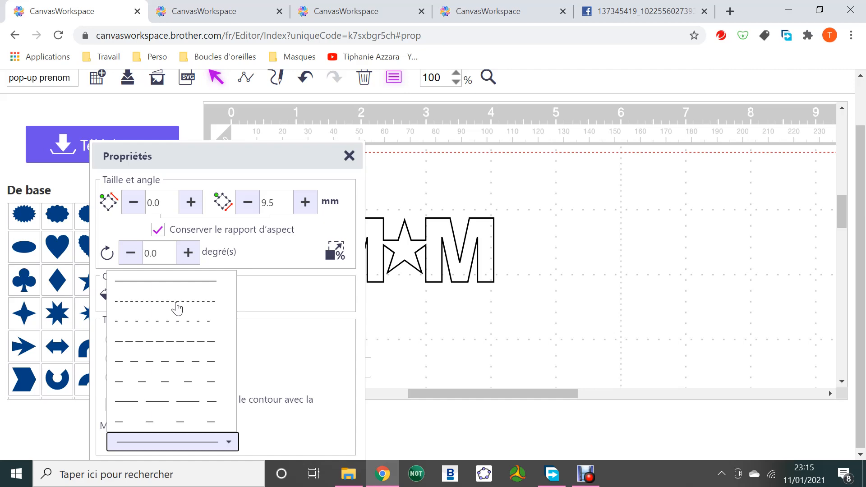
{"action": "left_click", "coordinate": [176, 301]}
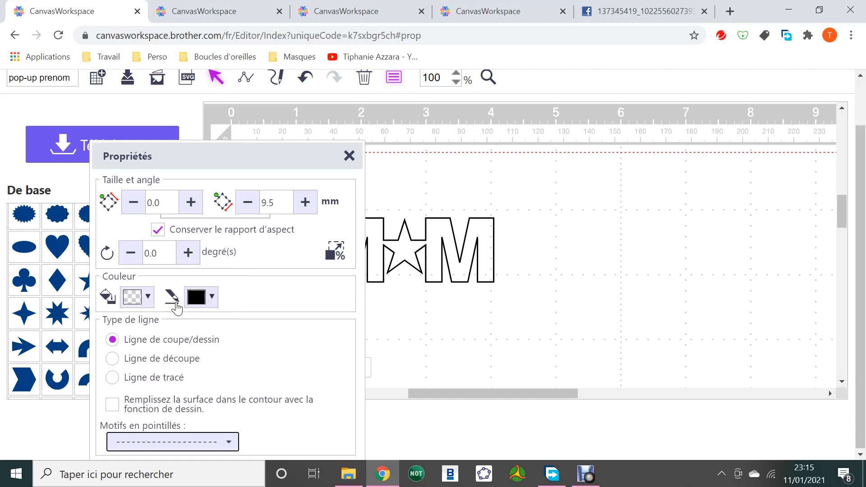
{"action": "left_click", "coordinate": [349, 155]}
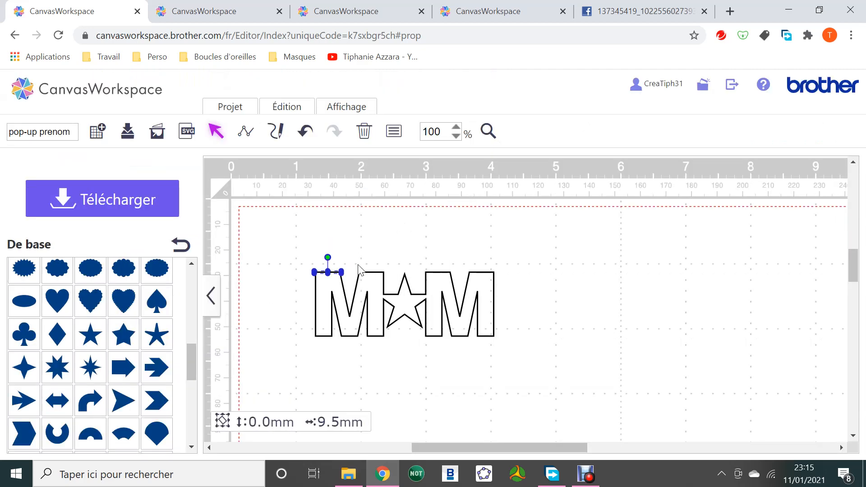
{"action": "left_click", "coordinate": [367, 265]}
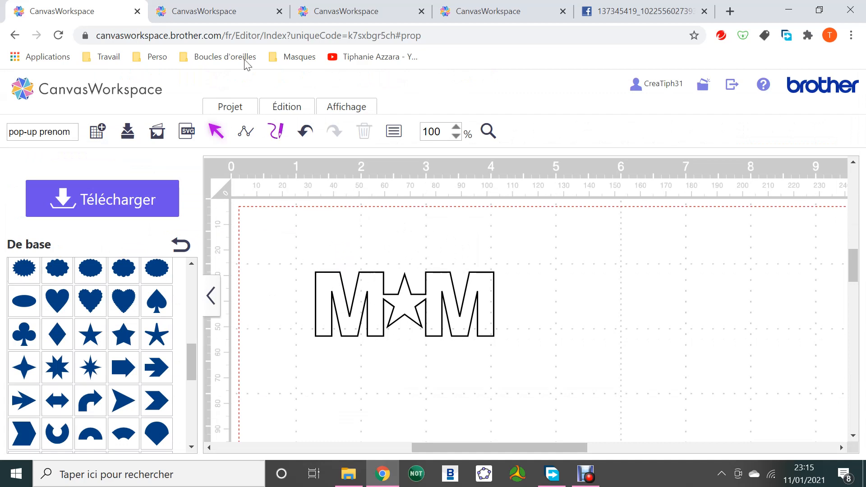
Switch to the prepared project with the dashed M edges and select the whole M-star-M design
{"action": "left_click", "coordinate": [204, 10]}
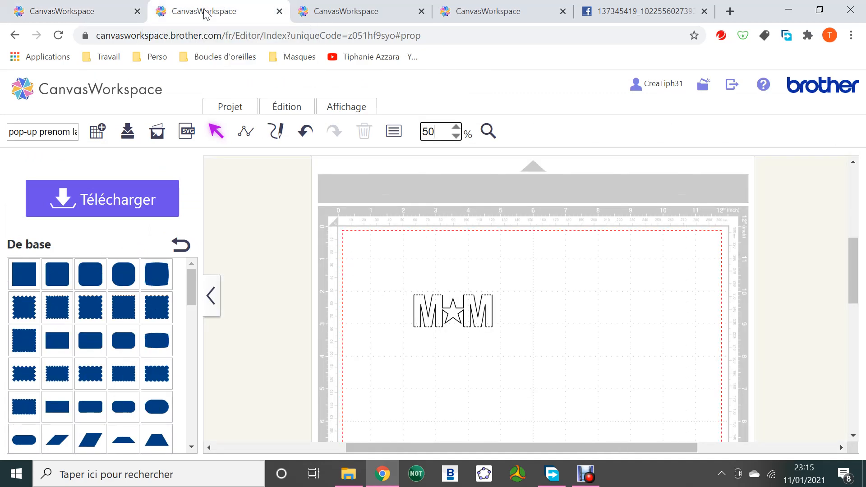
{"action": "left_click", "coordinate": [489, 132]}
{"action": "left_click", "coordinate": [459, 334]}
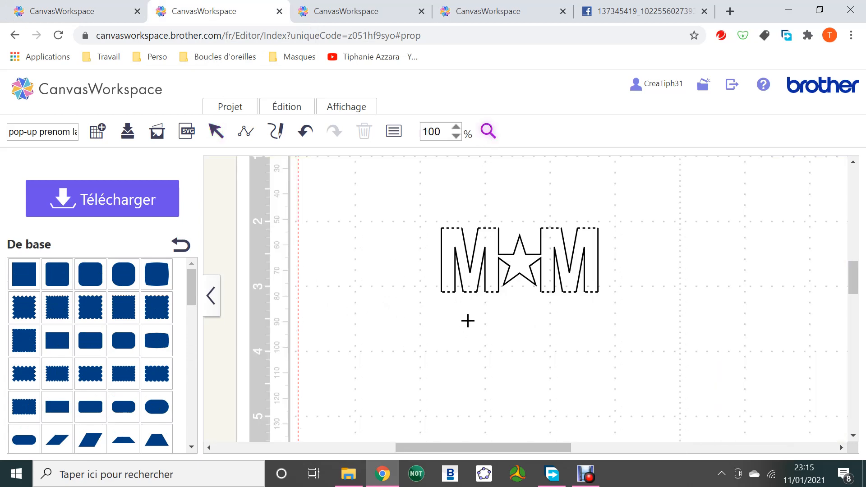
{"action": "left_click", "coordinate": [466, 319]}
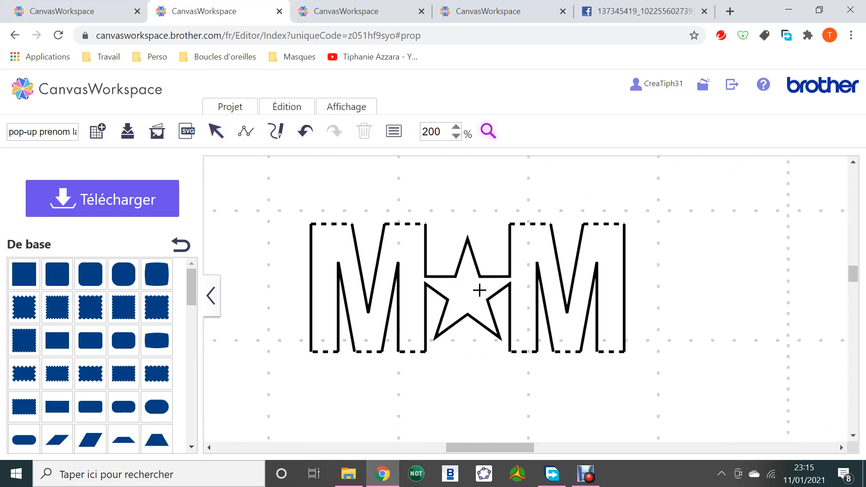
{"action": "left_click", "coordinate": [216, 131]}
{"action": "left_click_drag", "start_coordinate": [307, 199], "coordinate": [244, 160]}
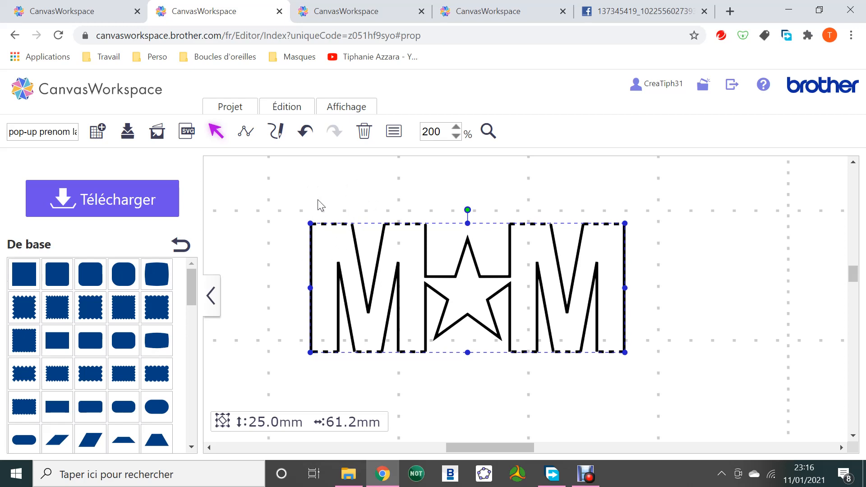
Insert a basic square and resize it to 10 mm high by 8 mm wide
{"action": "left_click", "coordinate": [24, 274]}
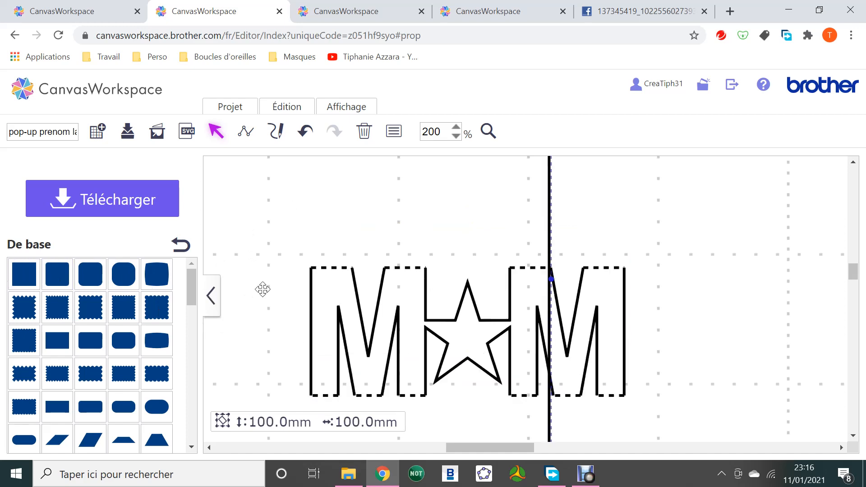
{"action": "left_click", "coordinate": [457, 136]}
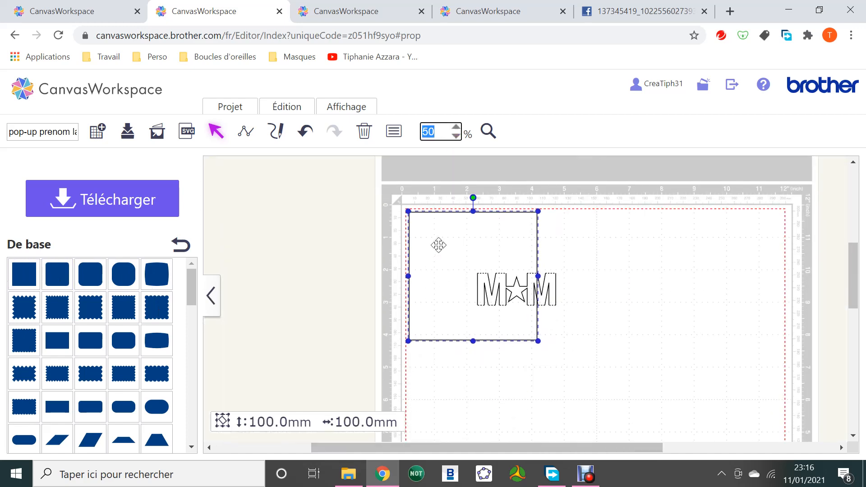
{"action": "right_click", "coordinate": [439, 244]}
{"action": "left_click", "coordinate": [496, 437]}
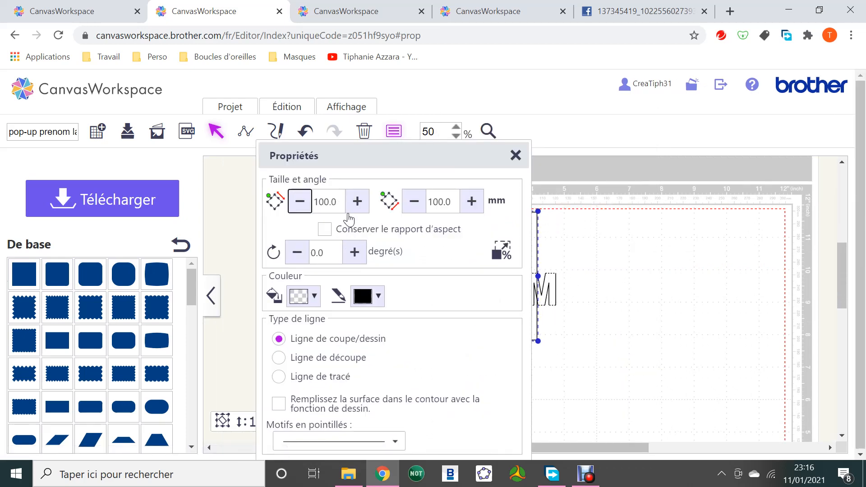
{"action": "left_click", "coordinate": [440, 202]}
{"action": "type", "text": "8"}
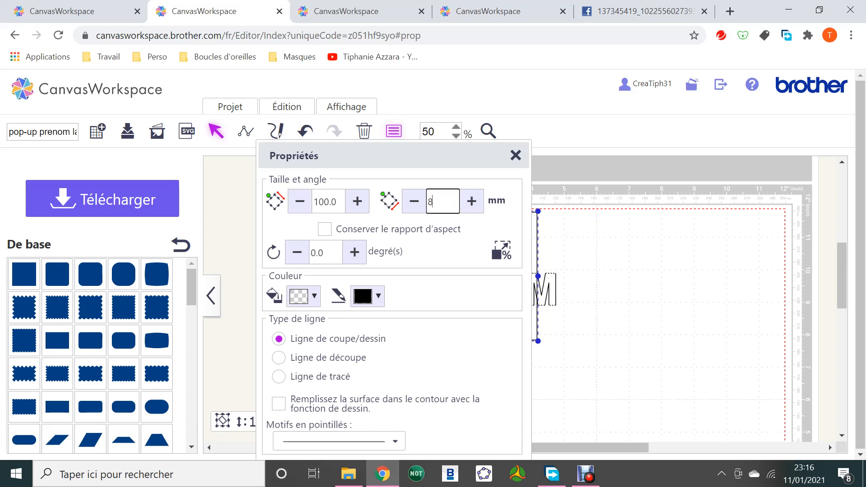
{"action": "left_click", "coordinate": [336, 202]}
{"action": "left_click_drag", "start_coordinate": [337, 202], "coordinate": [302, 209]}
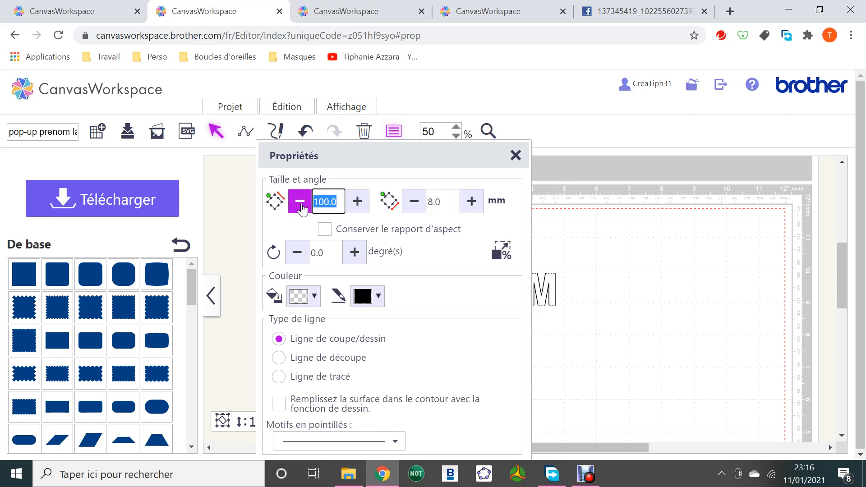
{"action": "type", "text": "10.0"}
{"action": "left_click", "coordinate": [520, 157]}
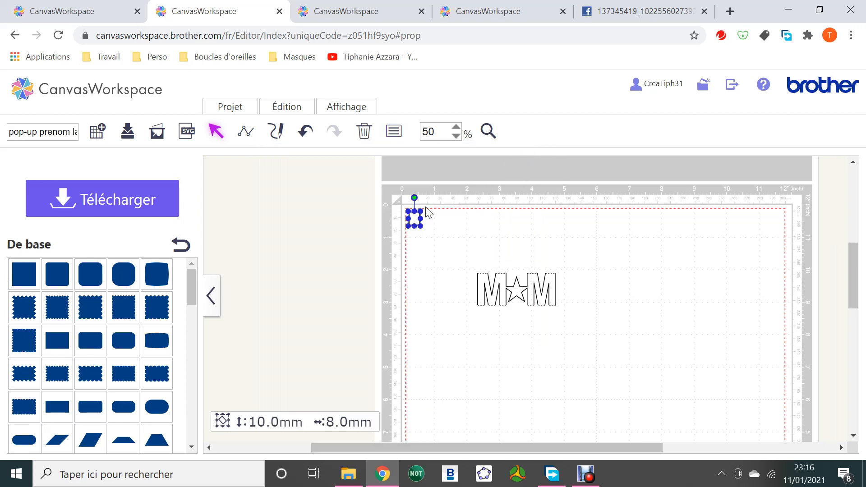
Move the small rectangle to just above the outer stem of the first M and deselect it
{"action": "left_click", "coordinate": [488, 135]}
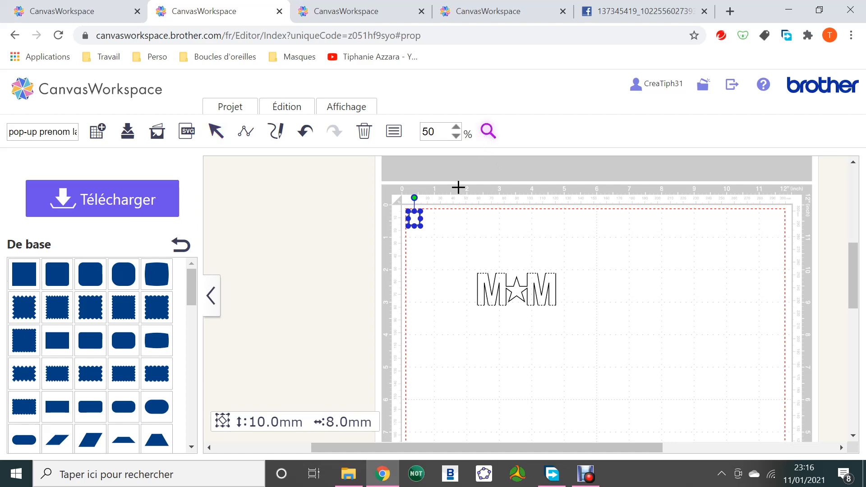
{"action": "left_click", "coordinate": [473, 272]}
{"action": "left_click", "coordinate": [216, 132]}
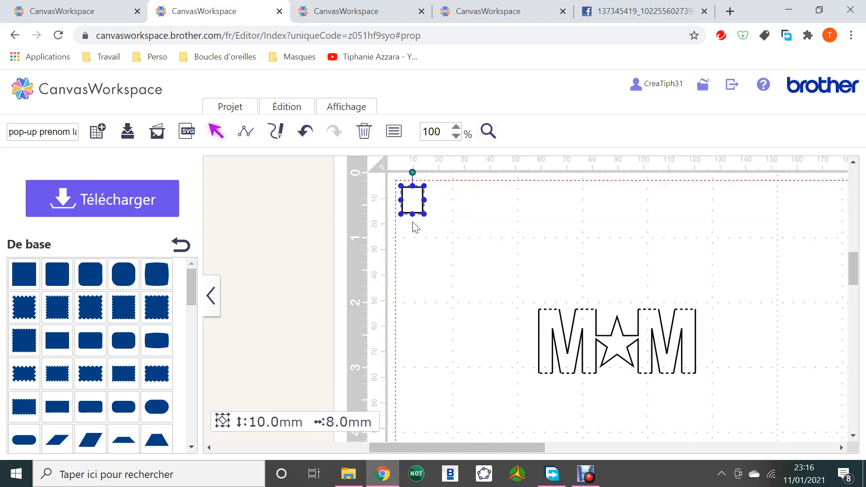
{"action": "left_click_drag", "start_coordinate": [411, 202], "coordinate": [538, 282]}
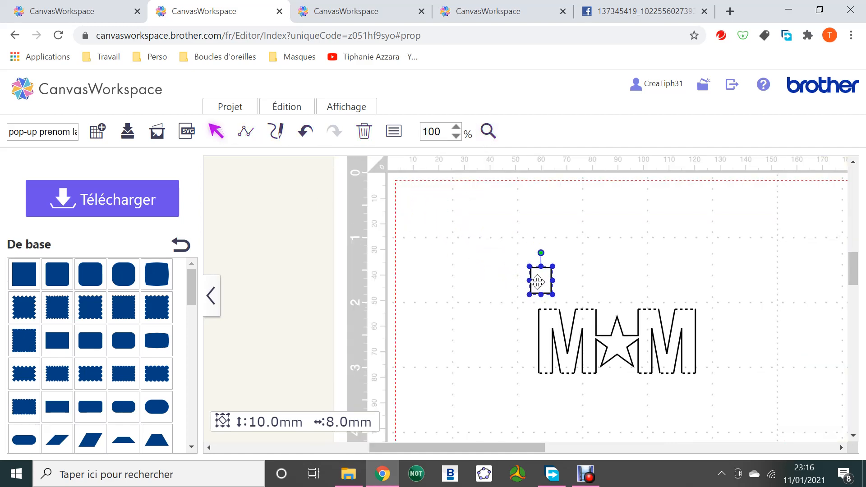
{"action": "scroll", "coordinate": [538, 282], "scroll_direction": "right", "scroll_amount": 3}
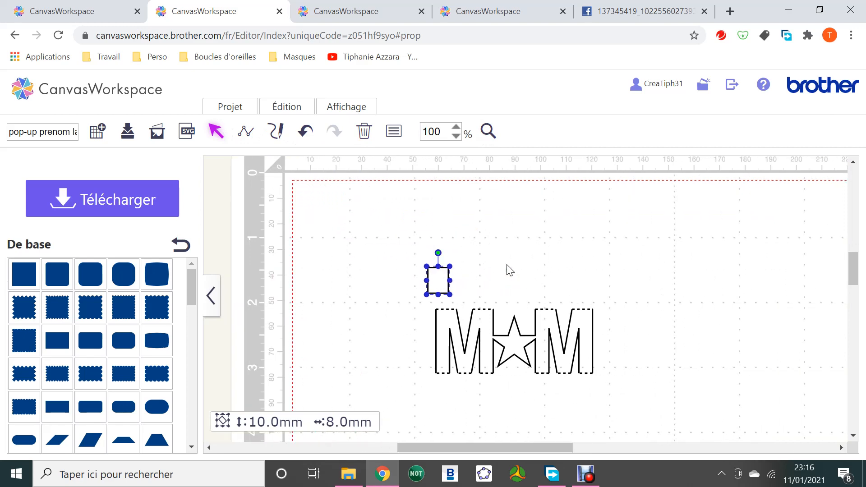
{"action": "scroll", "coordinate": [510, 270], "scroll_direction": "right", "scroll_amount": 1}
{"action": "scroll", "coordinate": [456, 284], "scroll_direction": "right", "scroll_amount": 1}
{"action": "scroll", "coordinate": [456, 284], "scroll_direction": "down", "scroll_amount": 1}
{"action": "left_click", "coordinate": [455, 282]}
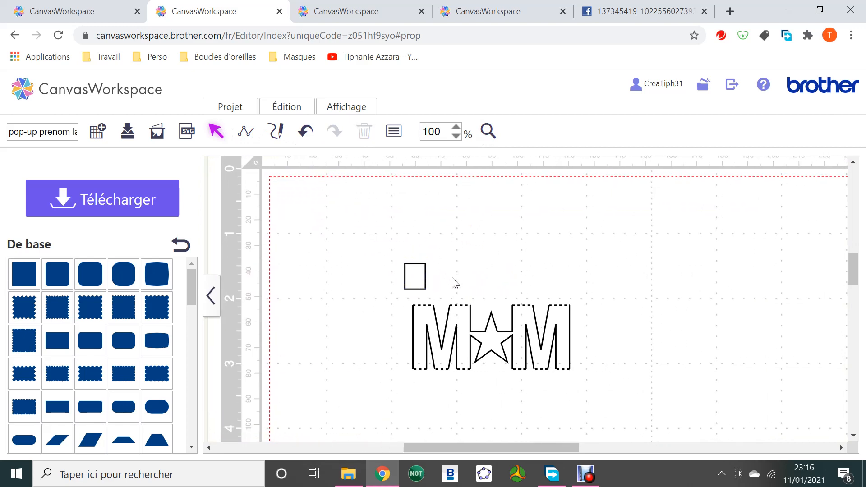
Split off both vertical edges of the small rectangle as separate lines
{"action": "left_click", "coordinate": [485, 141]}
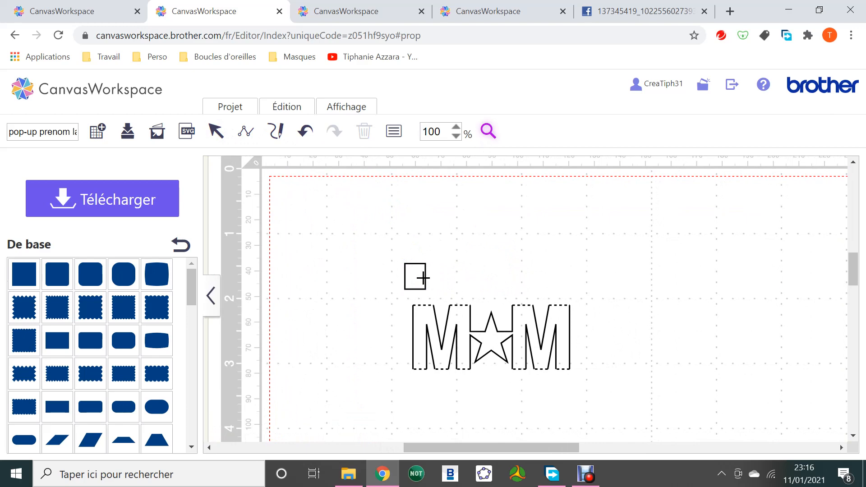
{"action": "left_click", "coordinate": [424, 278]}
{"action": "left_click", "coordinate": [245, 134]}
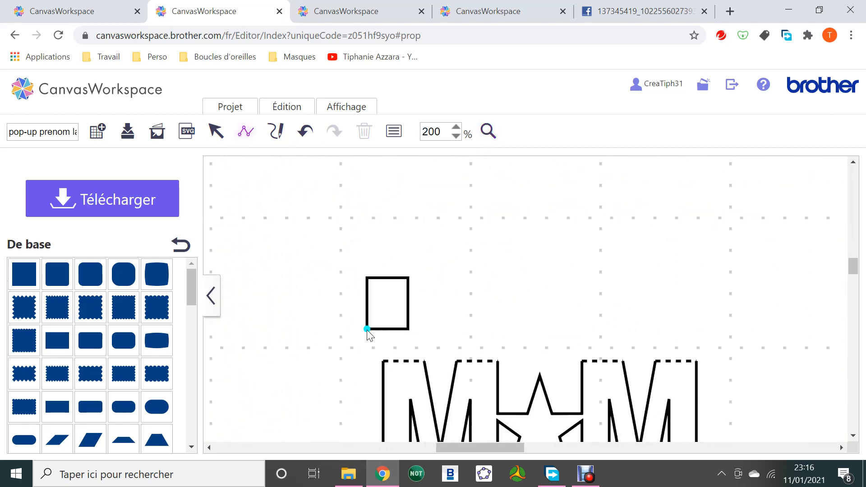
{"action": "left_click", "coordinate": [368, 279]}
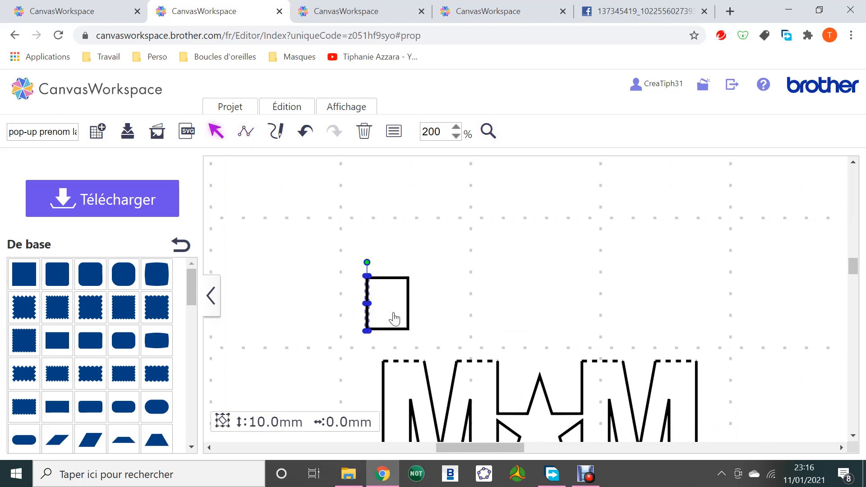
{"action": "left_click", "coordinate": [247, 134]}
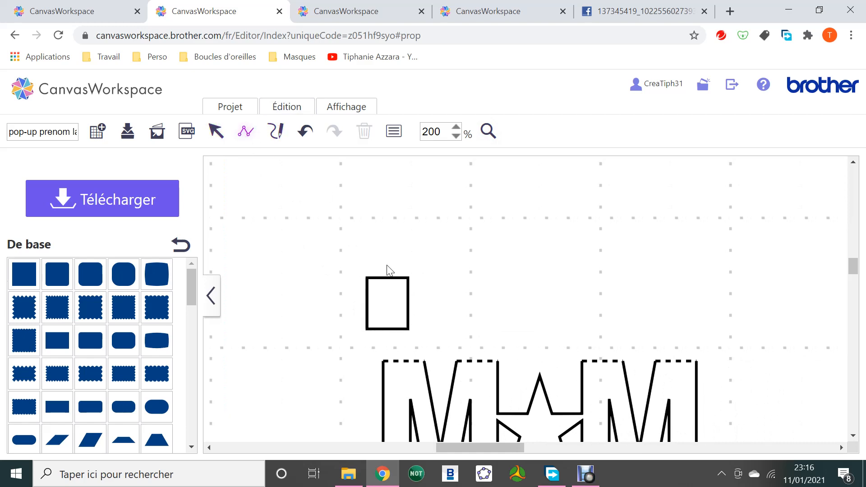
{"action": "left_click", "coordinate": [409, 282]}
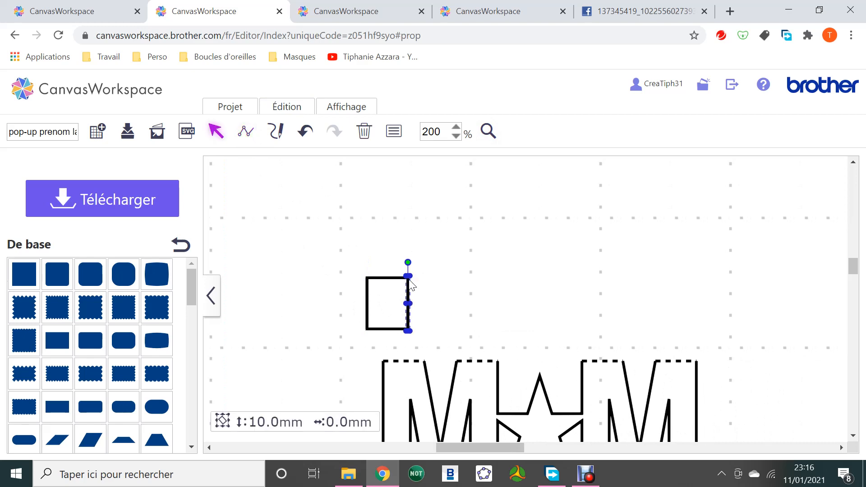
Split off the small rectangle's upper edge as a separate line and give it a dashed line pattern
{"action": "left_click", "coordinate": [246, 132]}
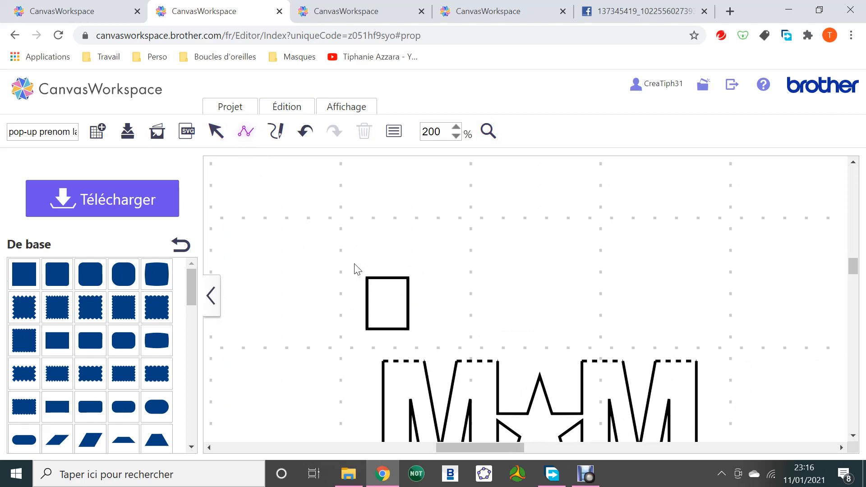
{"action": "left_click", "coordinate": [408, 281]}
{"action": "right_click", "coordinate": [409, 280]}
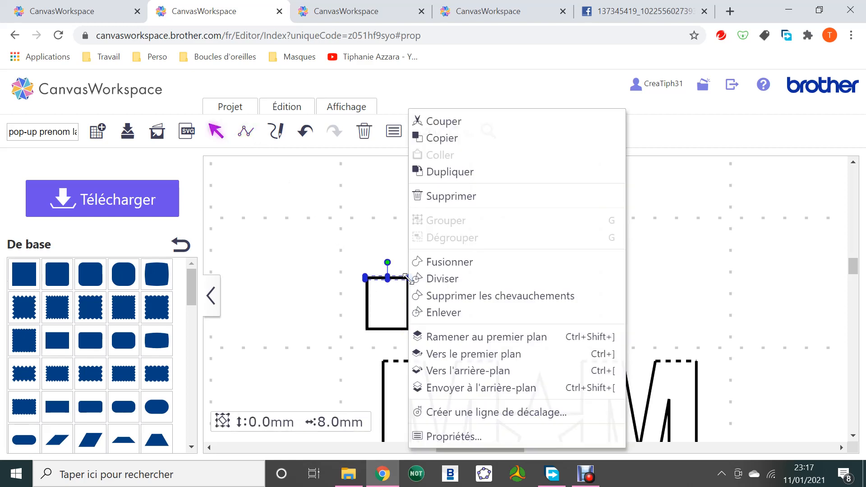
{"action": "left_click", "coordinate": [447, 436]}
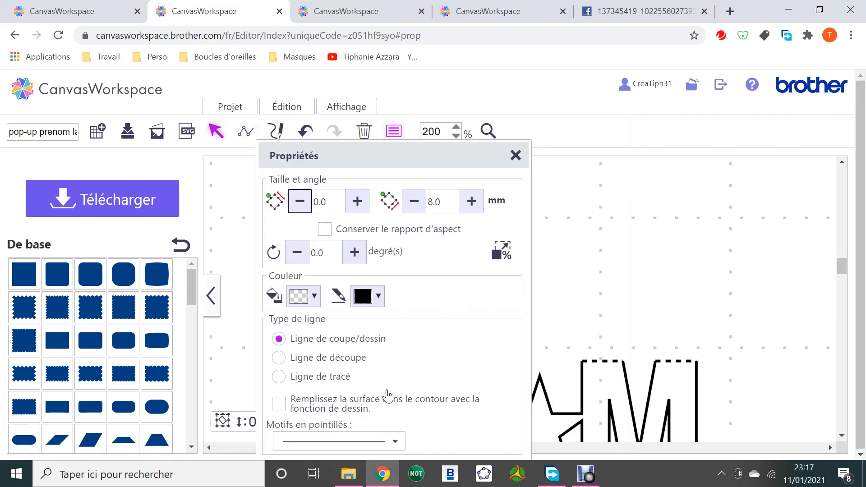
{"action": "left_click", "coordinate": [400, 441]}
{"action": "left_click", "coordinate": [359, 308]}
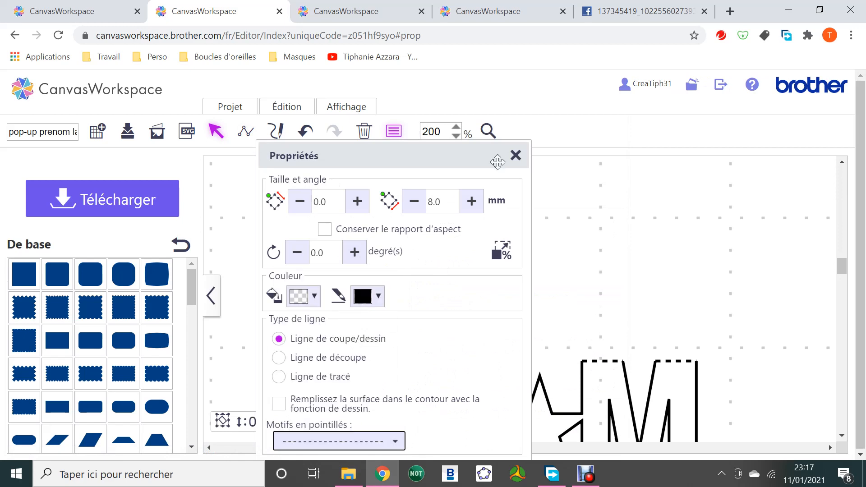
{"action": "left_click", "coordinate": [516, 155]}
Pull the lower edge away from the small rectangle and delete it
{"action": "left_click", "coordinate": [389, 327]}
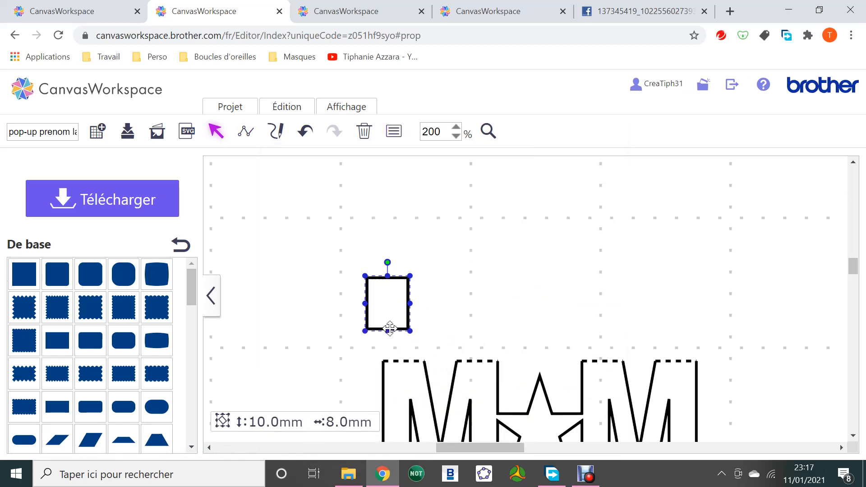
{"action": "left_click_drag", "start_coordinate": [389, 328], "coordinate": [640, 296]}
{"action": "key", "text": "Delete"}
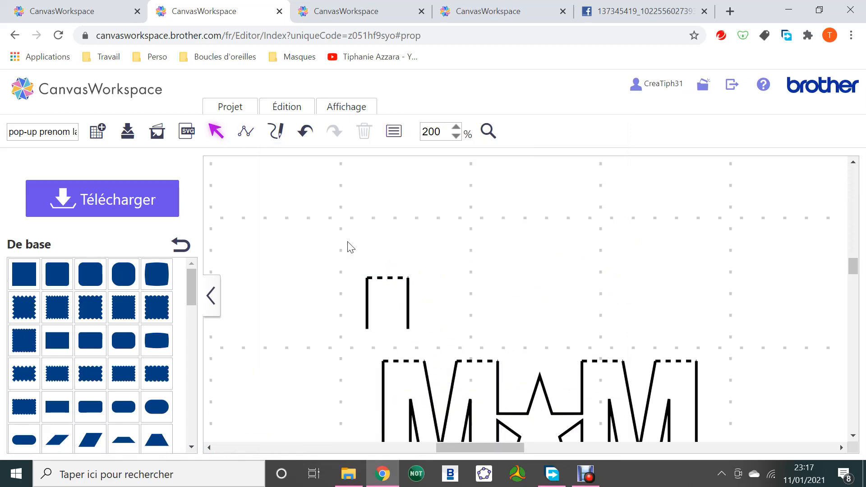
Group the small rectangle's three remaining sides and move them onto the outer stem of the first M
{"action": "left_click_drag", "start_coordinate": [346, 241], "coordinate": [466, 314]}
{"action": "left_click", "coordinate": [449, 299]}
{"action": "left_click_drag", "start_coordinate": [409, 293], "coordinate": [424, 322]}
Select the open rectangle together with the M-star-M design and align their left edges
{"action": "left_click_drag", "start_coordinate": [351, 331], "coordinate": [409, 373]}
{"action": "left_click", "coordinate": [285, 108]}
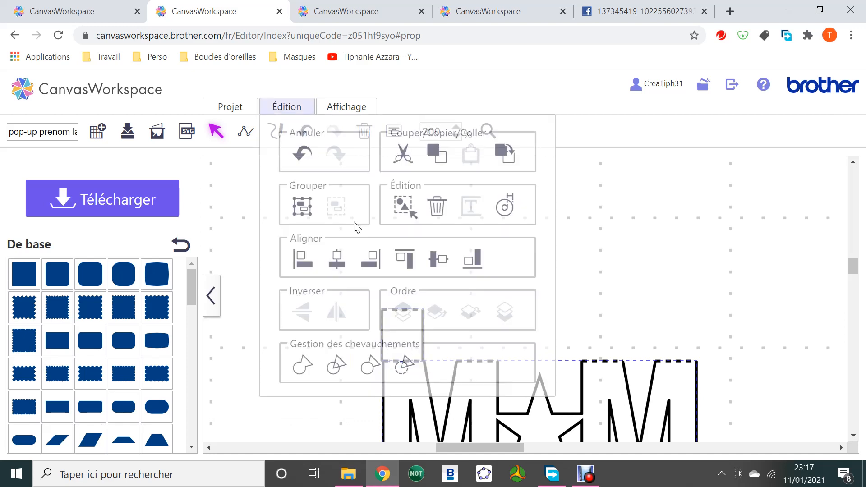
{"action": "left_click", "coordinate": [307, 267]}
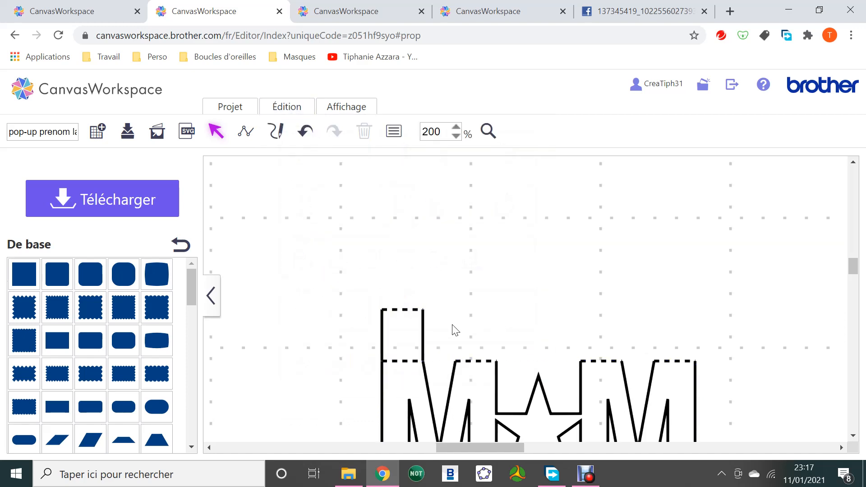
Nudge the open rectangle slightly upward above the first M's outer stem and check the combined height with the letters
{"action": "scroll", "coordinate": [468, 316], "scroll_direction": "down", "scroll_amount": 1}
{"action": "left_click", "coordinate": [423, 300]}
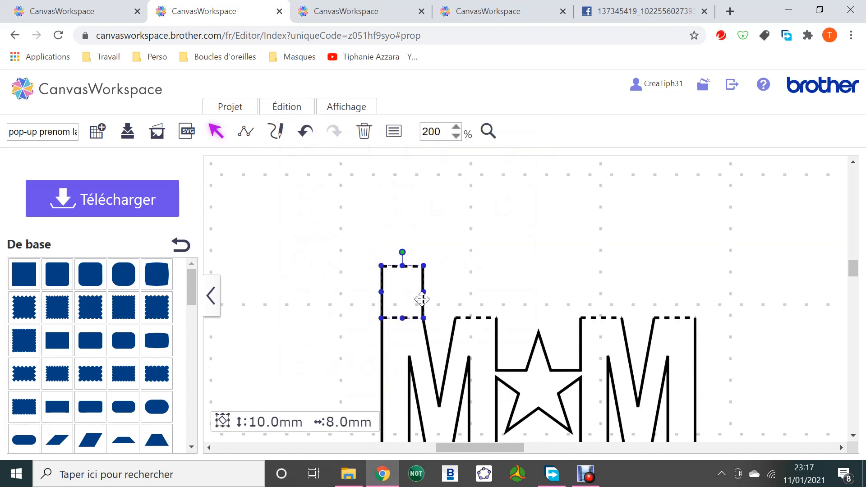
{"action": "left_click", "coordinate": [341, 299]}
{"action": "scroll", "coordinate": [321, 251], "scroll_direction": "down", "scroll_amount": 2}
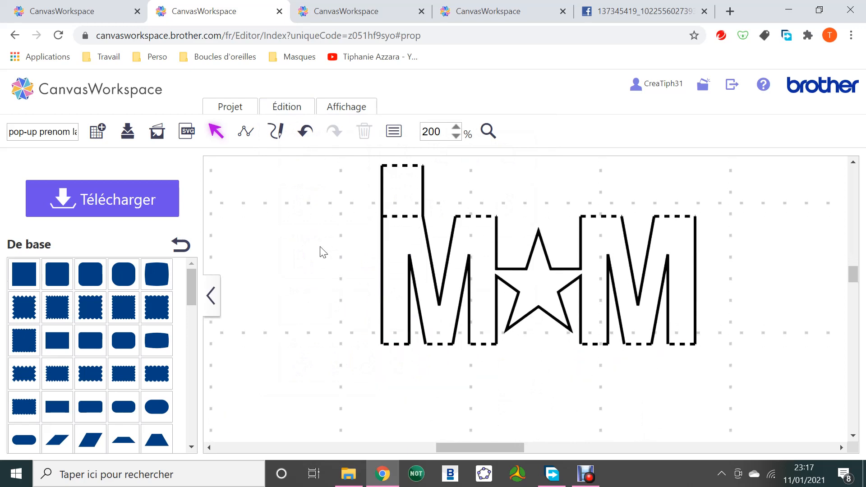
{"action": "left_click_drag", "start_coordinate": [329, 190], "coordinate": [439, 294]}
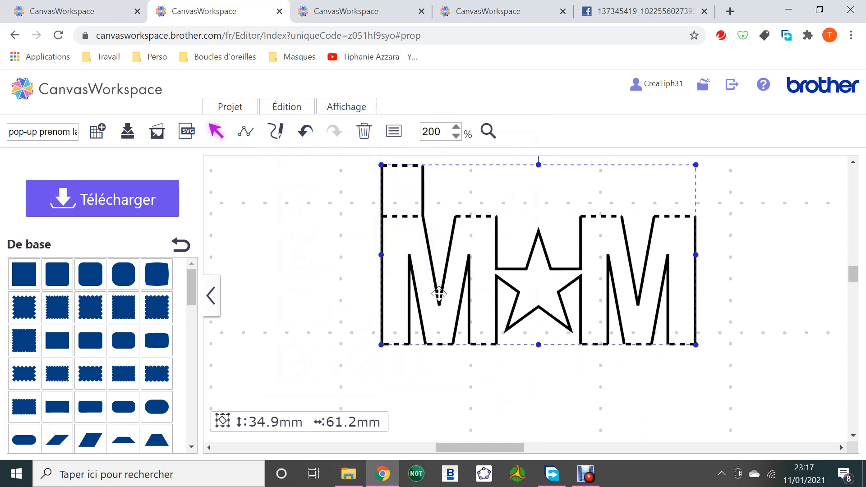
{"action": "scroll", "coordinate": [356, 266], "scroll_direction": "up", "scroll_amount": 1}
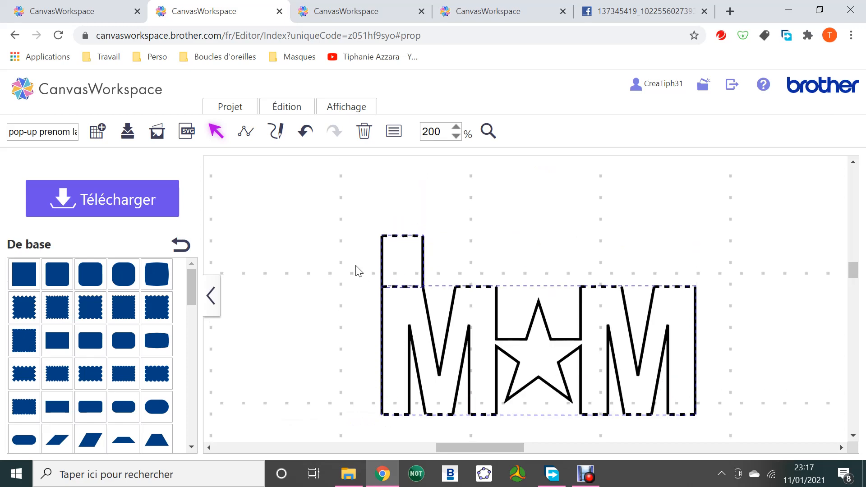
{"action": "right_click", "coordinate": [356, 269]}
{"action": "left_click", "coordinate": [605, 253]}
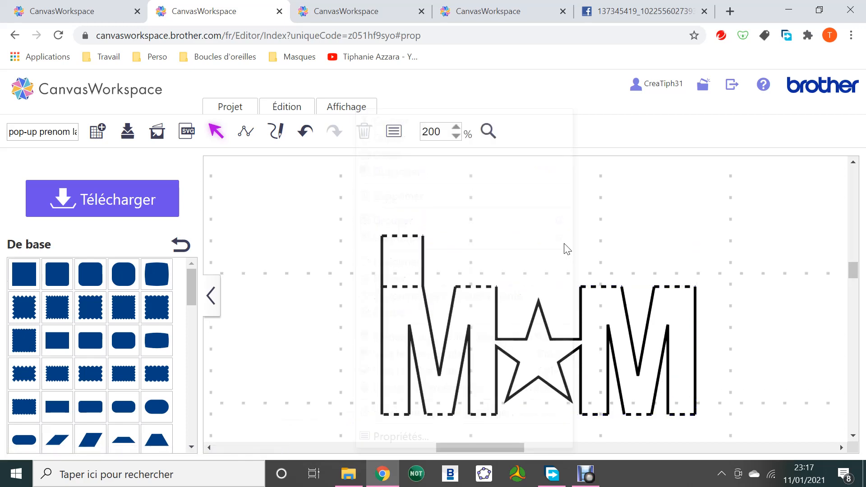
{"action": "left_click", "coordinate": [423, 254]}
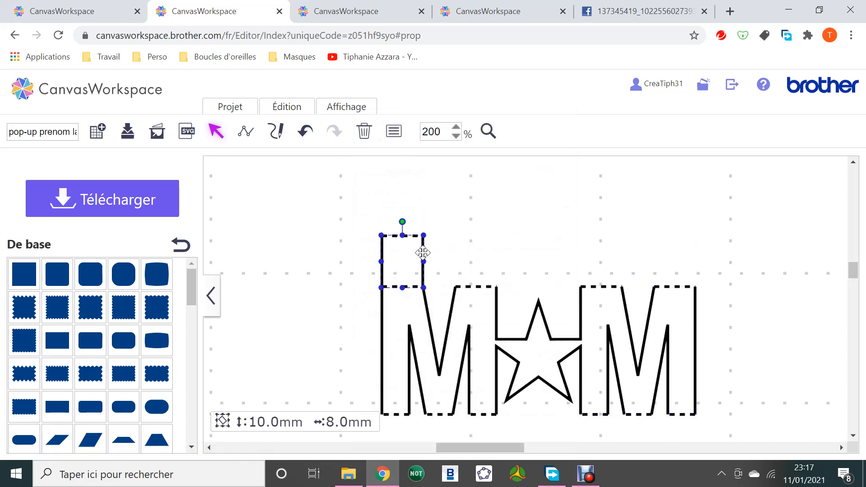
{"action": "left_click_drag", "start_coordinate": [345, 261], "coordinate": [529, 386]}
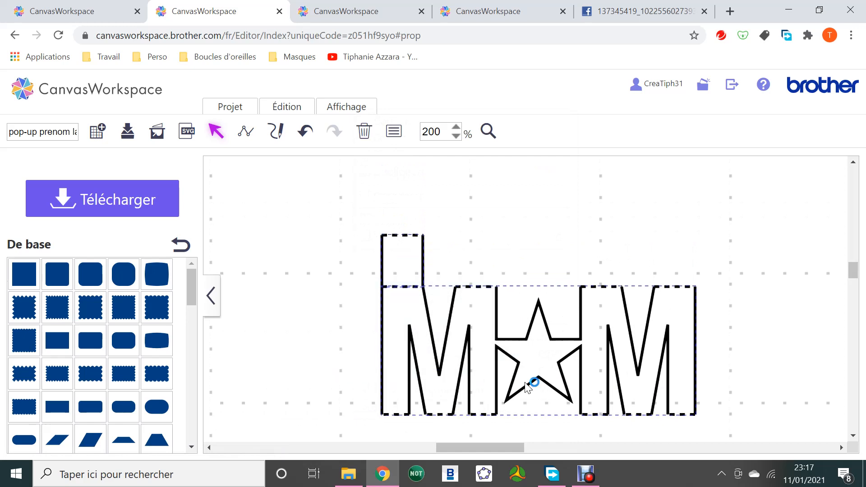
{"action": "left_click", "coordinate": [325, 277]}
{"action": "left_click", "coordinate": [381, 271]}
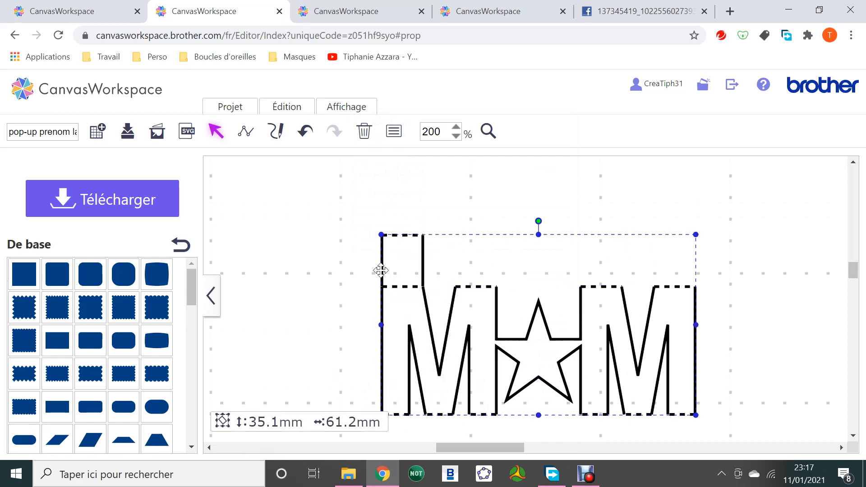
{"action": "left_click", "coordinate": [340, 280]}
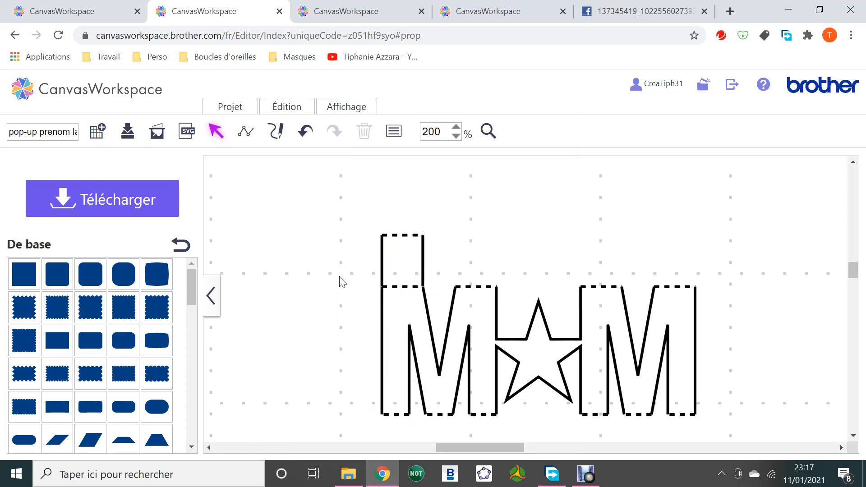
Fine-tune the open rectangle's vertical position so its sides meet the first M at a combined height of 35 mm
{"action": "left_click", "coordinate": [422, 257]}
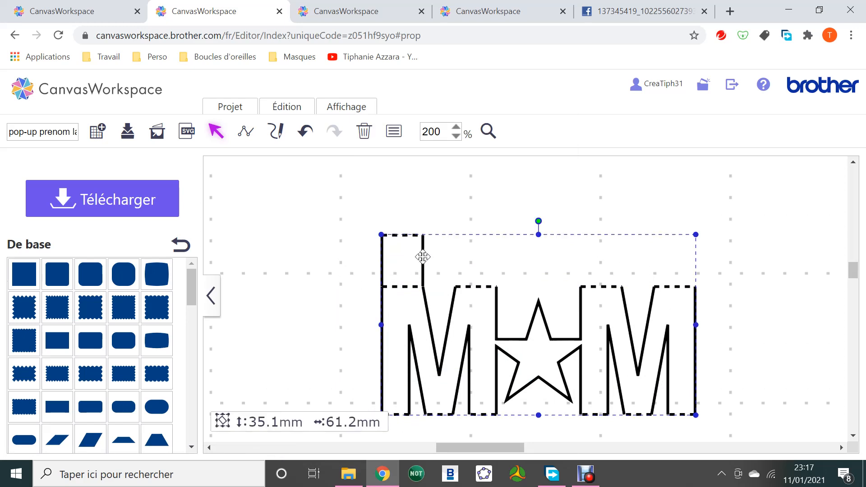
{"action": "left_click", "coordinate": [420, 257]}
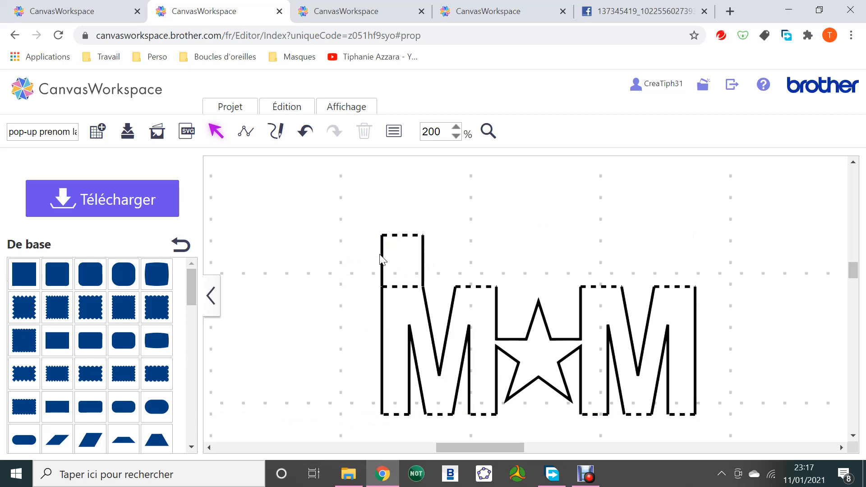
{"action": "left_click", "coordinate": [382, 256]}
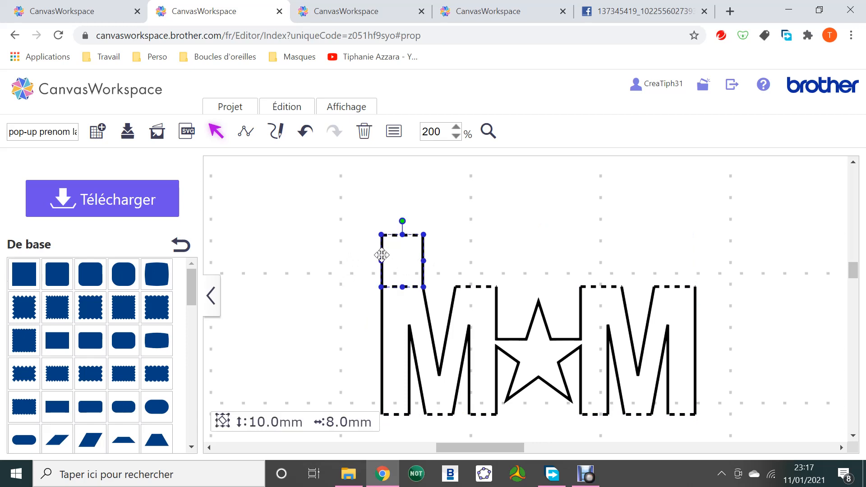
{"action": "left_click", "coordinate": [381, 310]}
{"action": "left_click", "coordinate": [484, 217]}
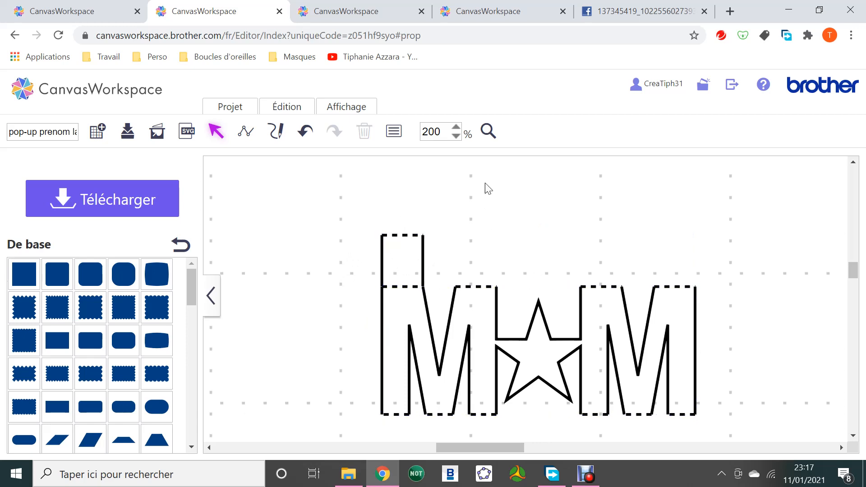
{"action": "left_click", "coordinate": [488, 131]}
{"action": "left_click", "coordinate": [448, 316]}
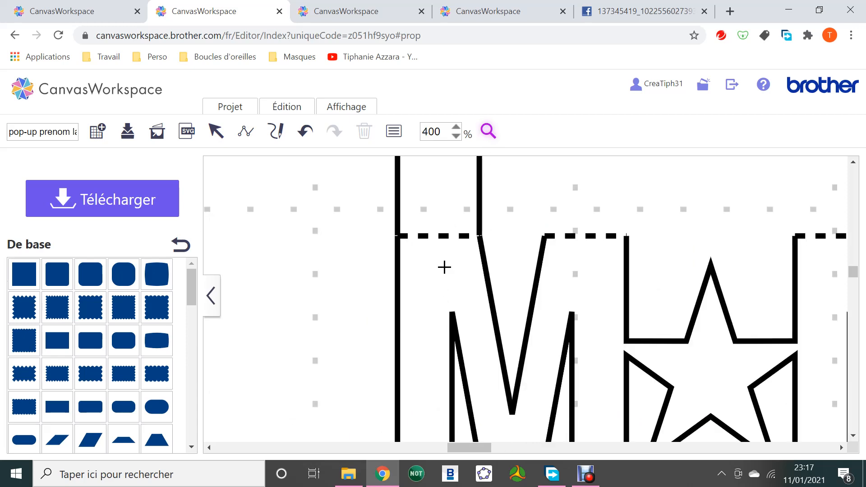
{"action": "left_click", "coordinate": [444, 268]}
{"action": "left_click", "coordinate": [216, 131]}
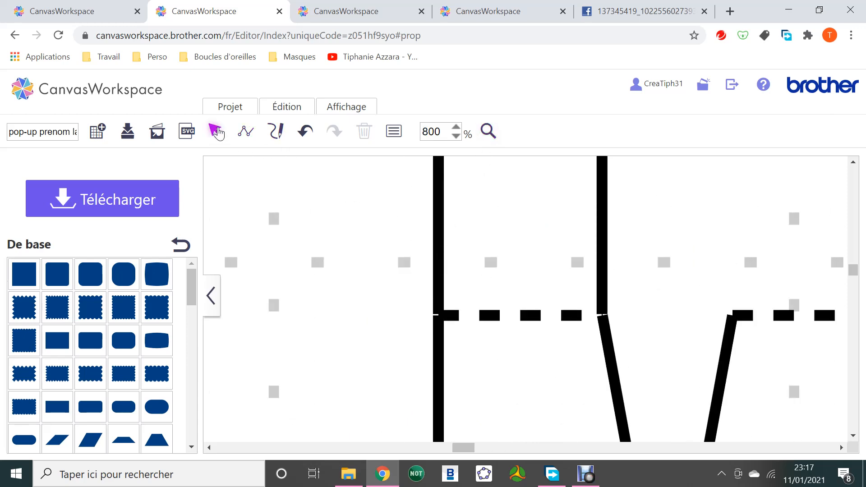
{"action": "left_click", "coordinate": [434, 247]}
{"action": "left_click", "coordinate": [404, 269]}
{"action": "left_click", "coordinate": [508, 393]}
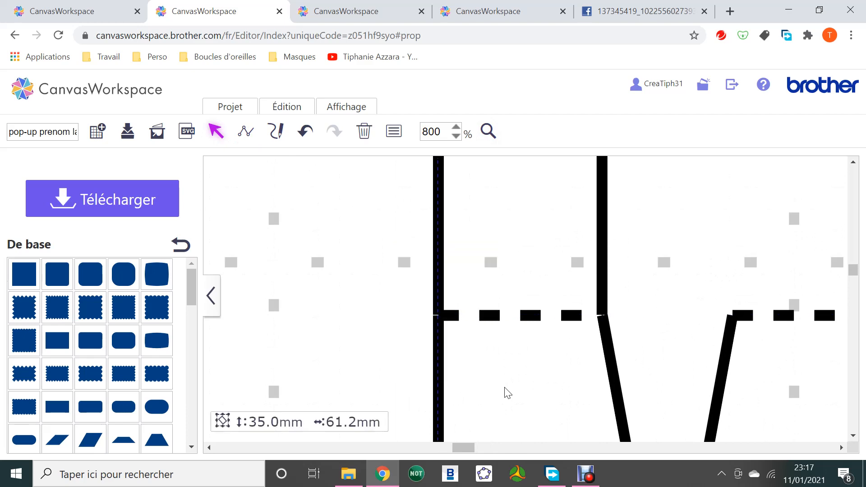
Duplicate the open rectangle and place the copy just above the second stem of the first M
{"action": "left_click", "coordinate": [456, 135]}
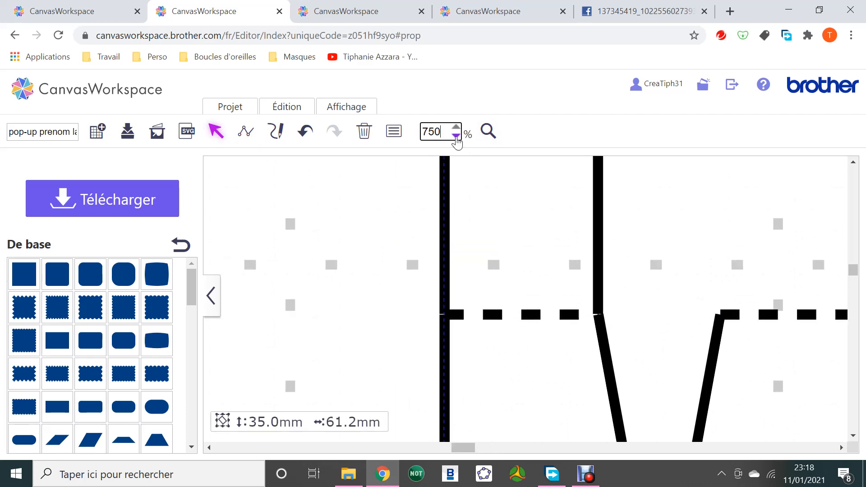
{"action": "left_click", "coordinate": [456, 135]}
{"action": "left_click", "coordinate": [457, 136]}
{"action": "left_click", "coordinate": [456, 135]}
{"action": "left_click", "coordinate": [456, 135]}
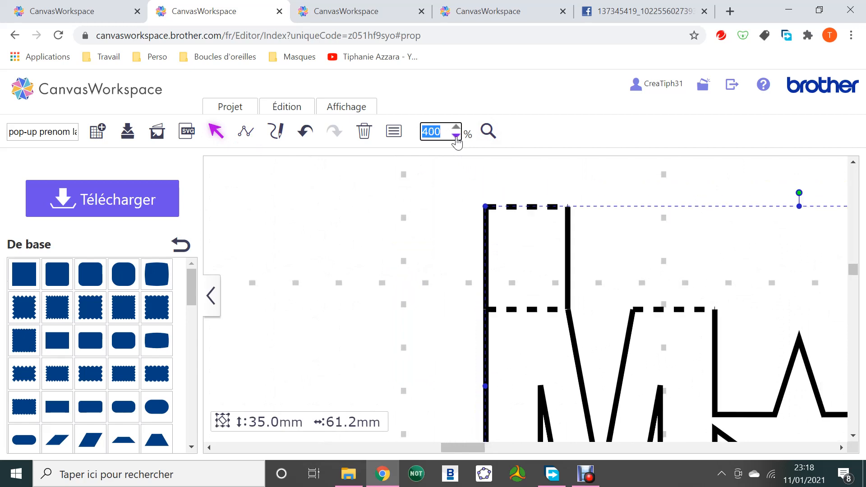
{"action": "left_click", "coordinate": [456, 135]}
{"action": "left_click", "coordinate": [456, 135]}
{"action": "left_click", "coordinate": [456, 135]}
{"action": "left_click", "coordinate": [456, 136]}
{"action": "left_click", "coordinate": [457, 136]}
{"action": "left_click", "coordinate": [456, 136]}
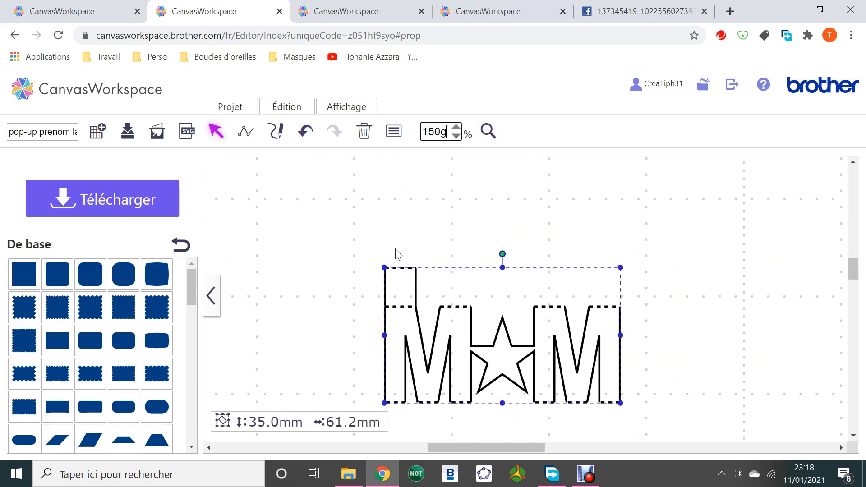
{"action": "left_click", "coordinate": [322, 299]}
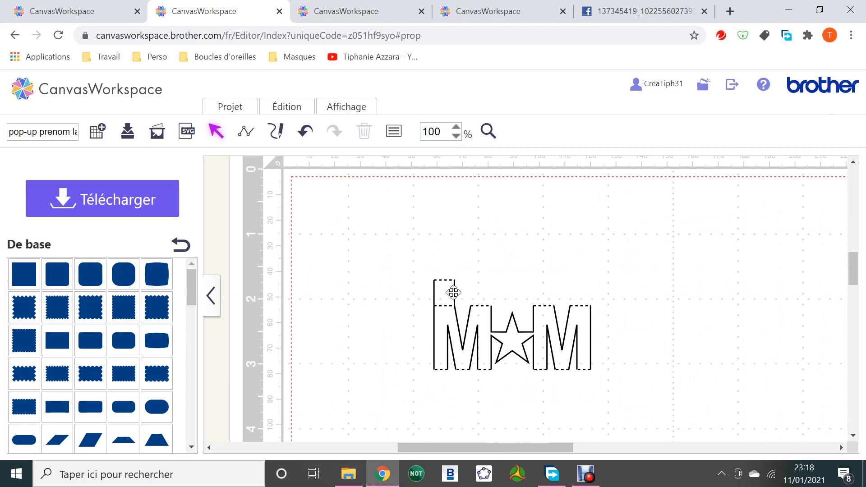
{"action": "left_click", "coordinate": [473, 343]}
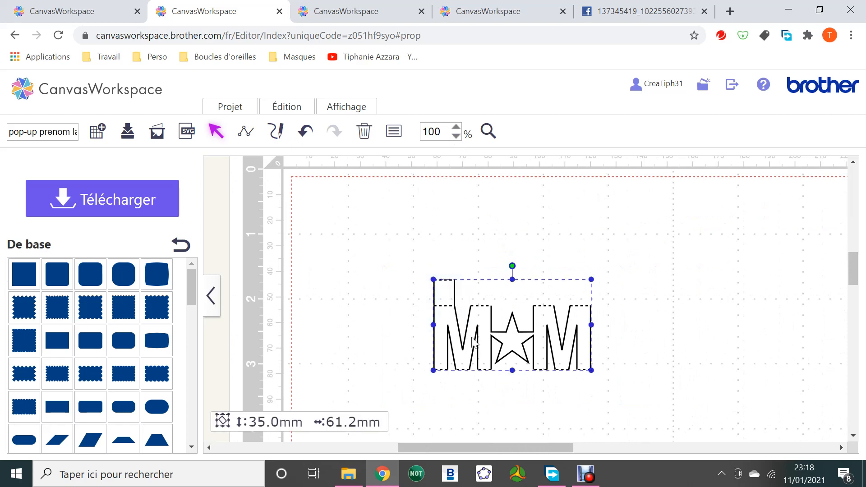
{"action": "left_click", "coordinate": [472, 343]}
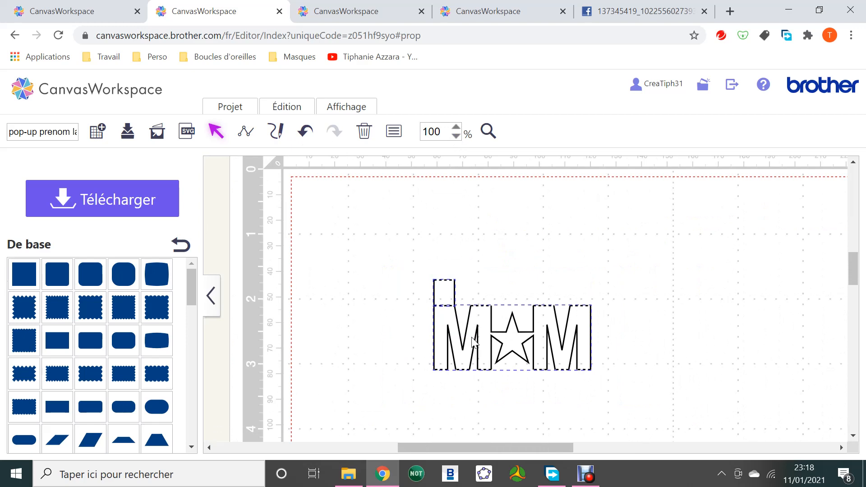
{"action": "left_click", "coordinate": [434, 288]}
{"action": "key", "text": "ctrl+c"}
{"action": "key", "text": "ctrl+v"}
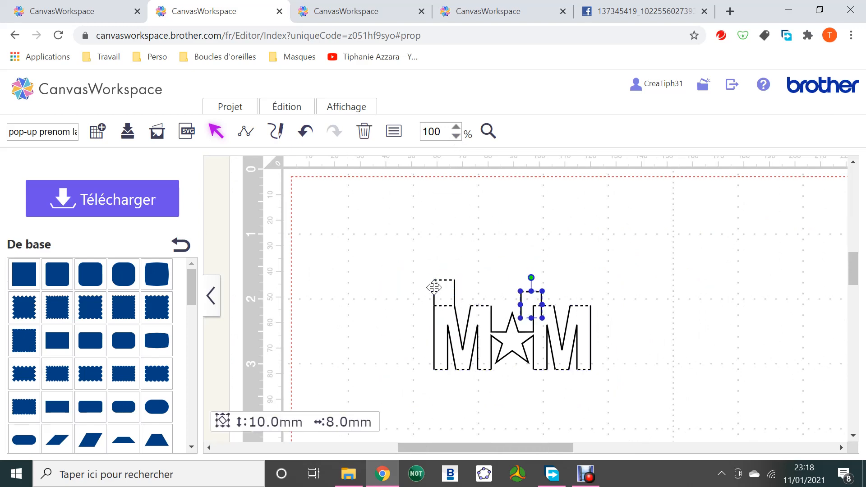
{"action": "left_click", "coordinate": [522, 305]}
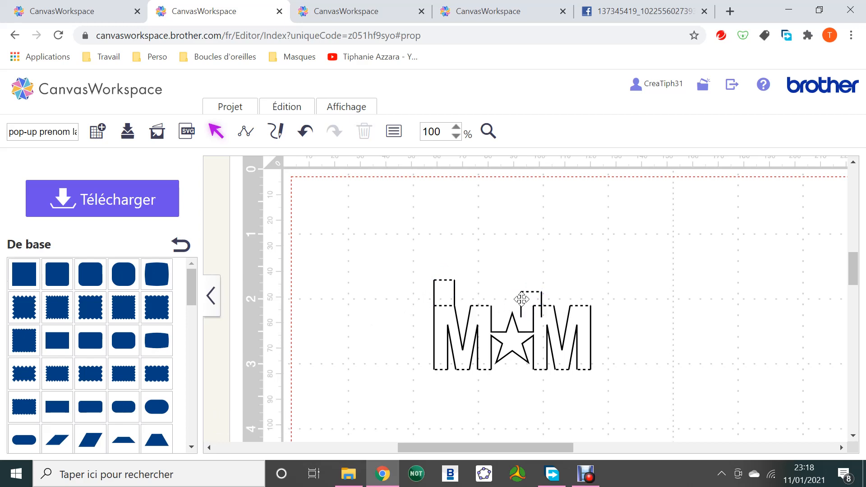
{"action": "left_click_drag", "start_coordinate": [525, 305], "coordinate": [475, 300]}
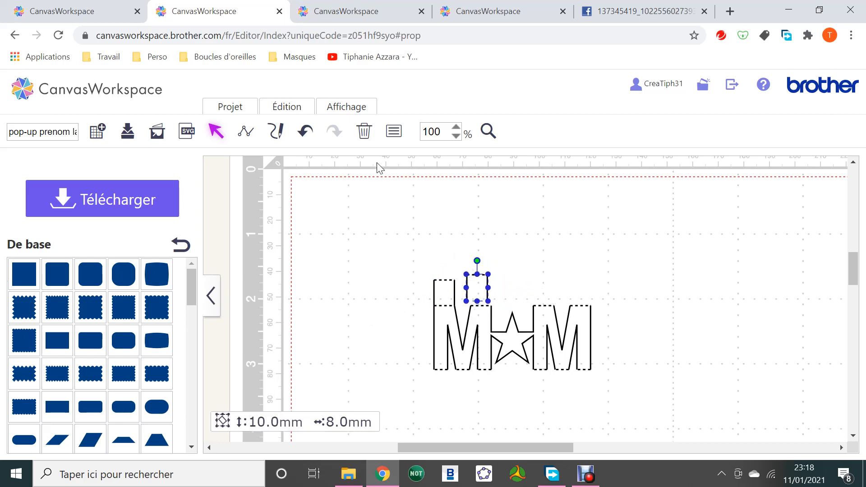
Switch to the prepared project with open rectangles on all four M stems and enlarge the design to 100%
{"action": "left_click", "coordinate": [362, 13]}
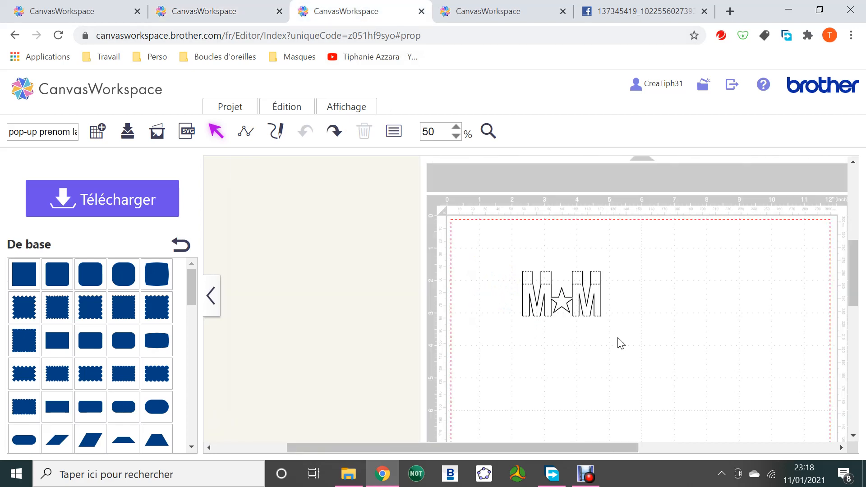
{"action": "left_click", "coordinate": [489, 131]}
{"action": "left_click", "coordinate": [443, 304]}
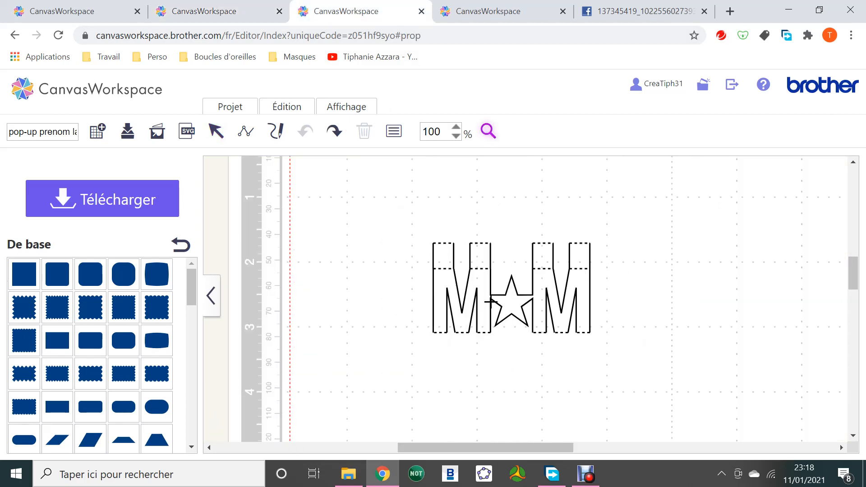
Select all the letter, star and open-rectangle pieces and group them into one M-star-M design
{"action": "left_click", "coordinate": [516, 292]}
{"action": "left_click", "coordinate": [457, 137]}
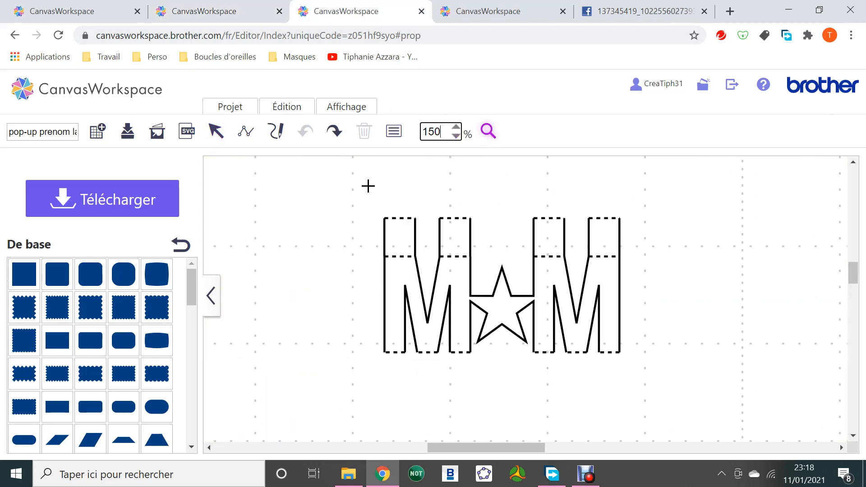
{"action": "left_click_drag", "start_coordinate": [352, 188], "coordinate": [632, 396]}
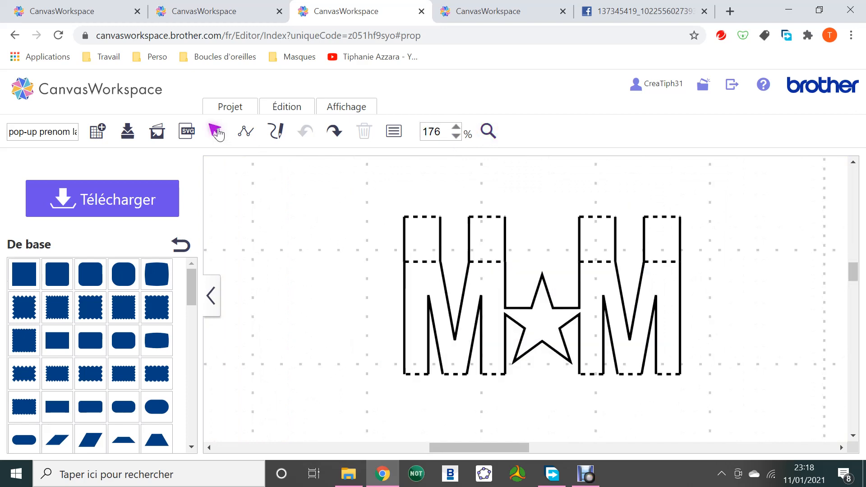
{"action": "left_click_drag", "start_coordinate": [395, 197], "coordinate": [676, 398]}
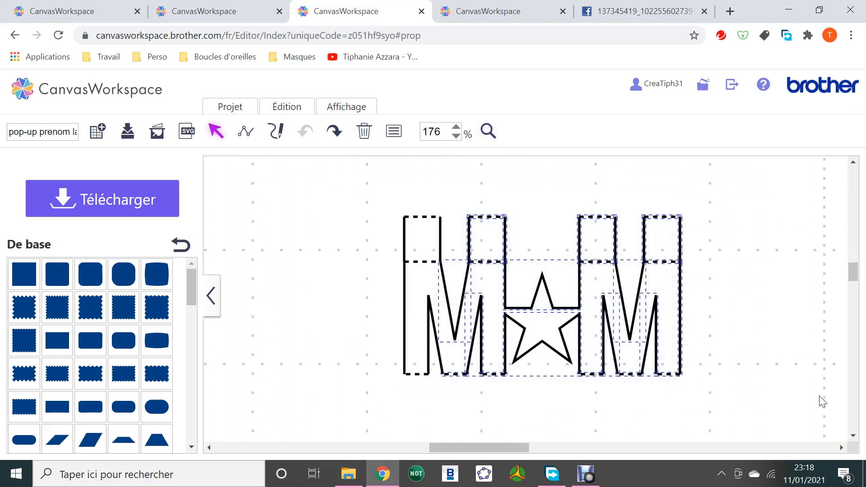
{"action": "left_click_drag", "start_coordinate": [775, 401], "coordinate": [356, 185]}
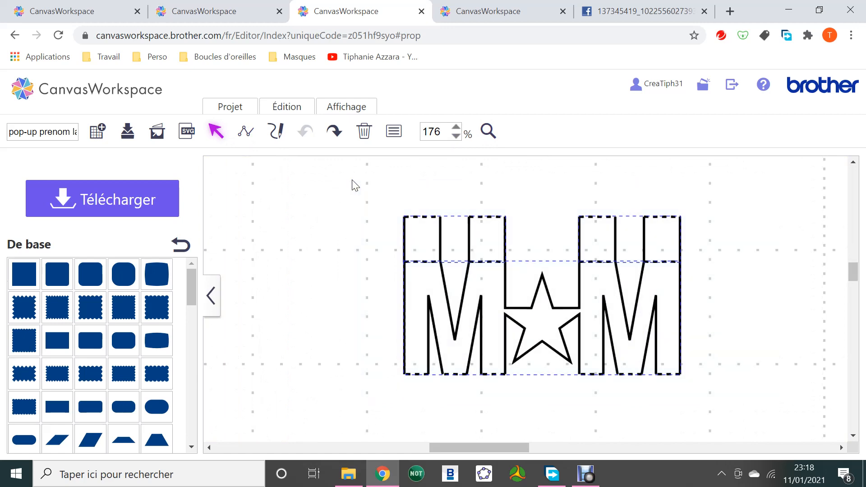
{"action": "left_click", "coordinate": [456, 136]}
{"action": "left_click", "coordinate": [455, 136]}
{"action": "left_click", "coordinate": [632, 311]}
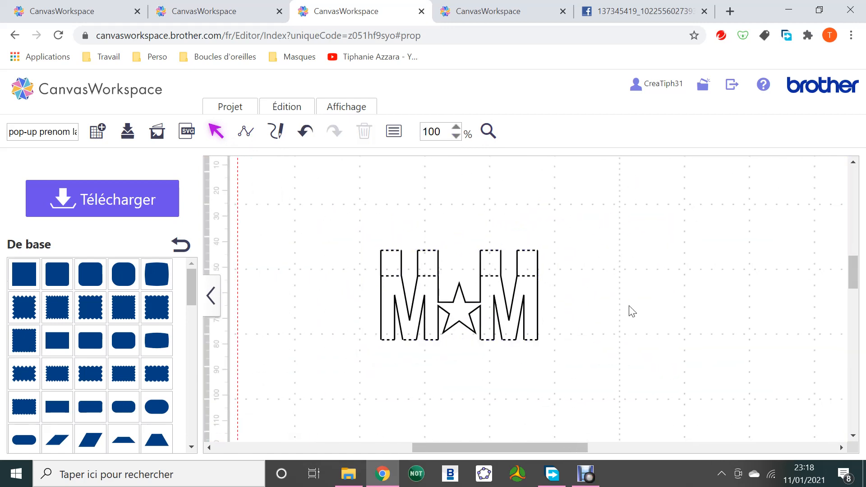
Add a 100 × 100 mm square and position it so that it surrounds the M-star-M design
{"action": "left_click", "coordinate": [24, 274]}
{"action": "left_click_drag", "start_coordinate": [361, 258], "coordinate": [415, 251]}
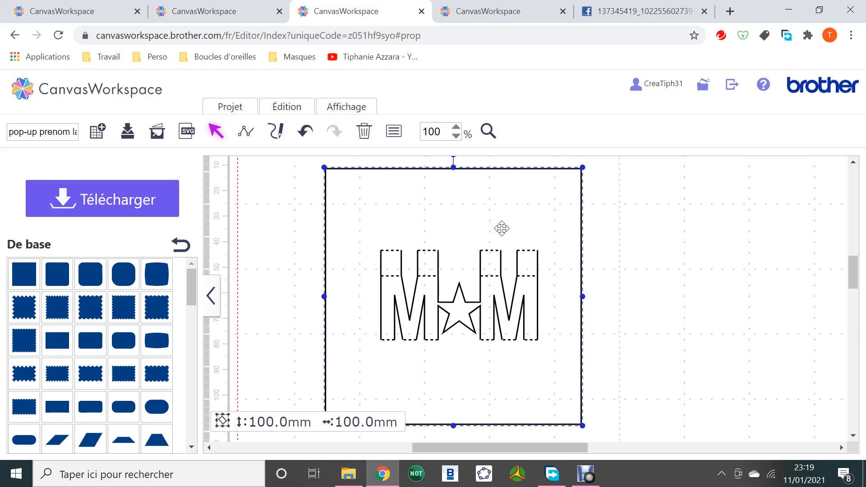
{"action": "left_click_drag", "start_coordinate": [431, 291], "coordinate": [432, 306]}
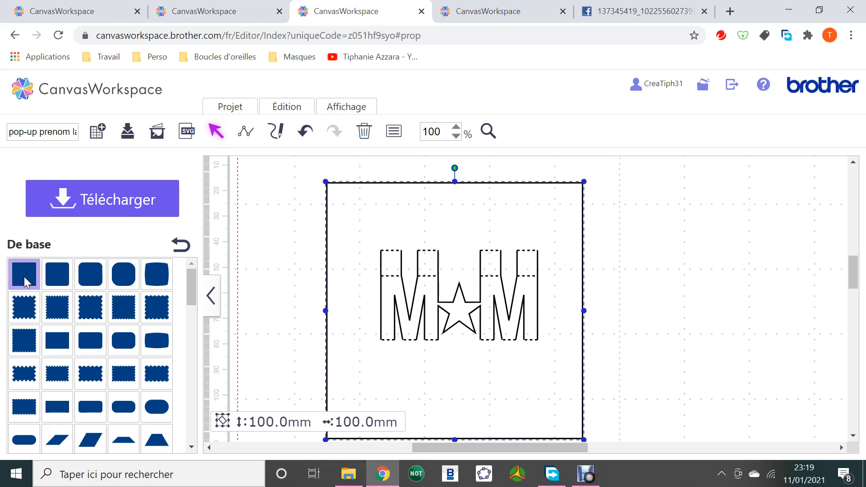
Add a second 100 mm square and reduce its height to 25 mm to make a full-width strip
{"action": "left_click_drag", "start_coordinate": [23, 274], "coordinate": [356, 291]}
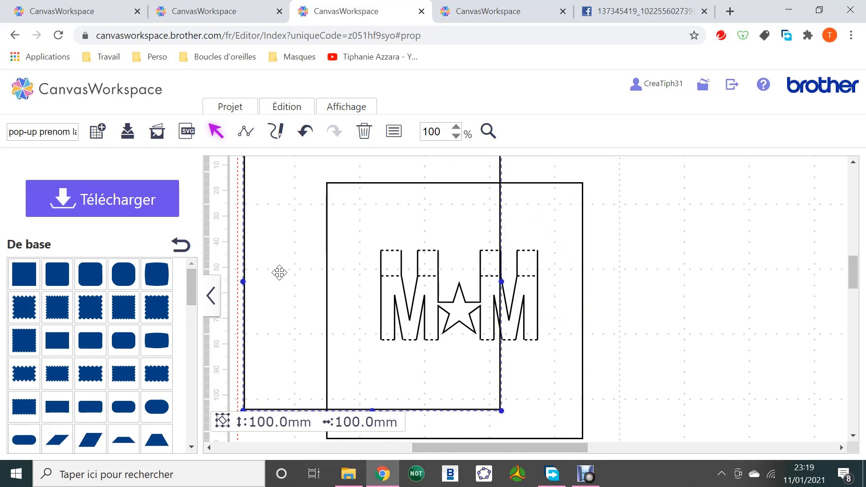
{"action": "scroll", "coordinate": [279, 272], "scroll_direction": "up", "scroll_amount": 2}
{"action": "right_click", "coordinate": [289, 251]}
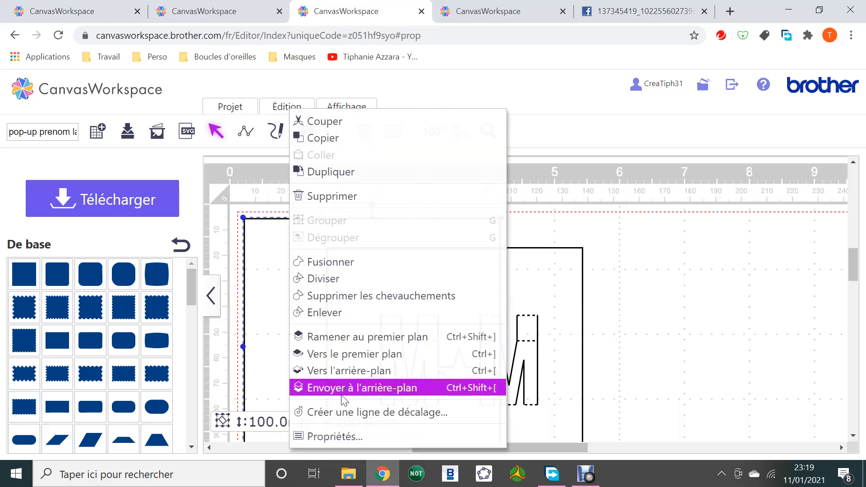
{"action": "left_click", "coordinate": [351, 439]}
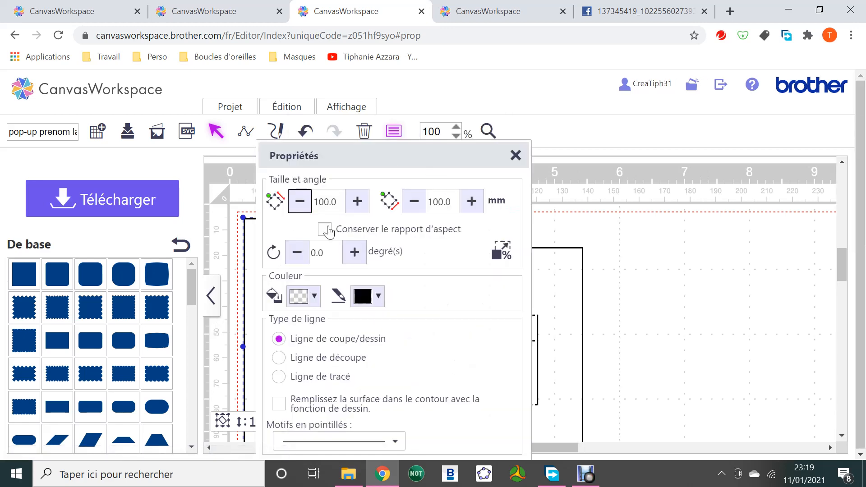
{"action": "key", "text": "Tab"}
{"action": "type", "text": "2"}
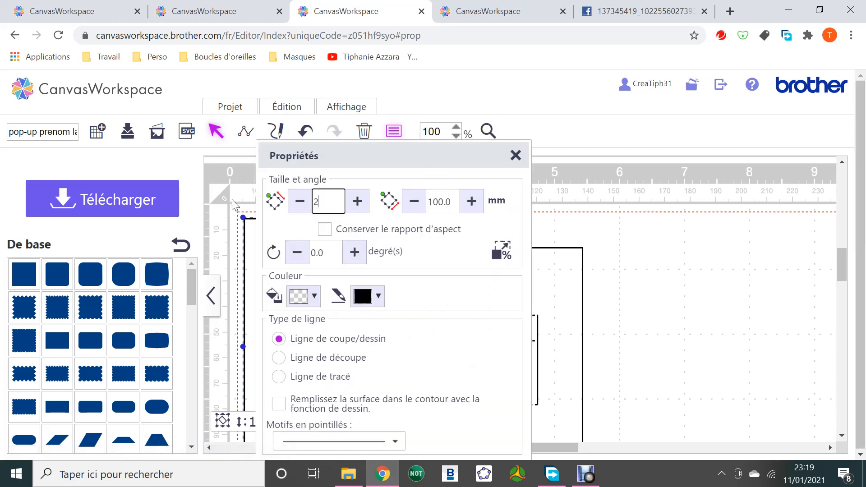
{"action": "left_click", "coordinate": [516, 155]}
Place the 25 mm strip over the upper part of the large square, aligning both by their horizontal centres and top edges
{"action": "left_click_drag", "start_coordinate": [427, 248], "coordinate": [424, 264]}
{"action": "left_click_drag", "start_coordinate": [261, 219], "coordinate": [375, 225]}
{"action": "left_click", "coordinate": [282, 110]}
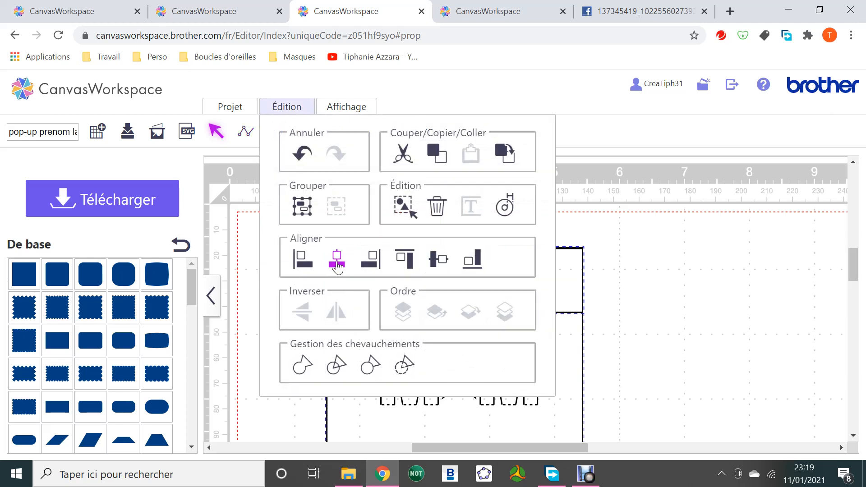
{"action": "left_click", "coordinate": [337, 270]}
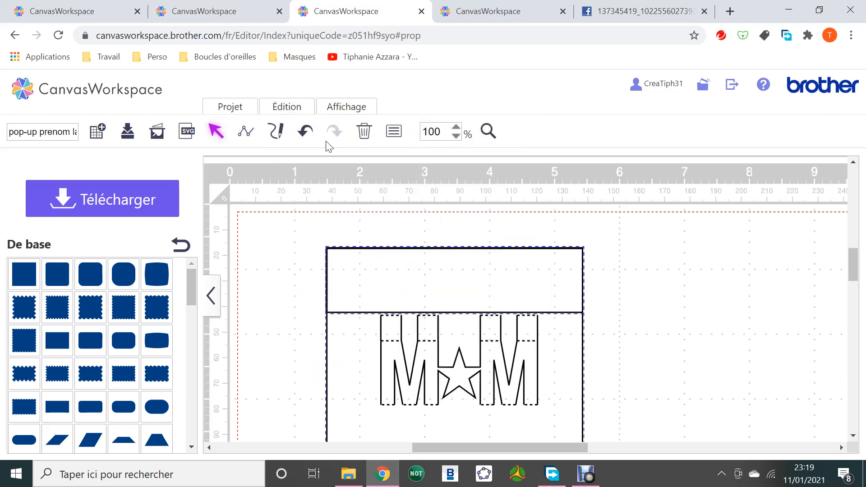
{"action": "left_click", "coordinate": [287, 108]}
{"action": "left_click", "coordinate": [401, 257]}
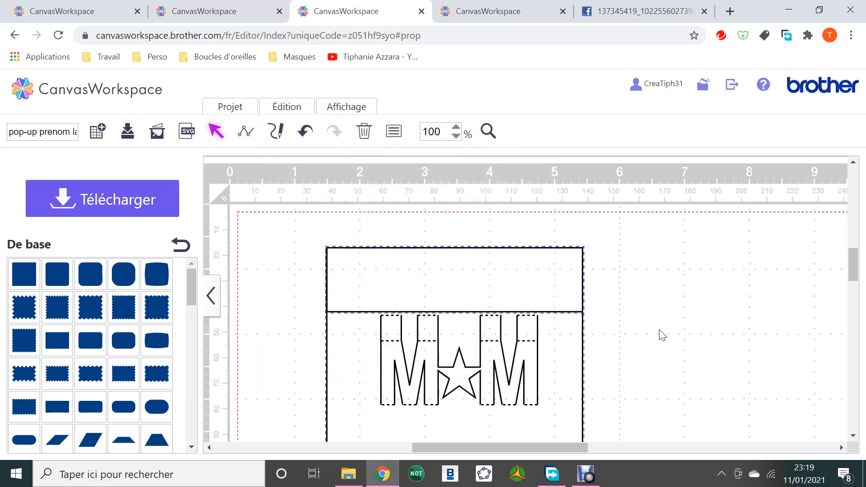
Centre the M-star-M design horizontally with the large square and the strip
{"action": "left_click_drag", "start_coordinate": [662, 376], "coordinate": [298, 264]}
{"action": "left_click", "coordinate": [287, 108]}
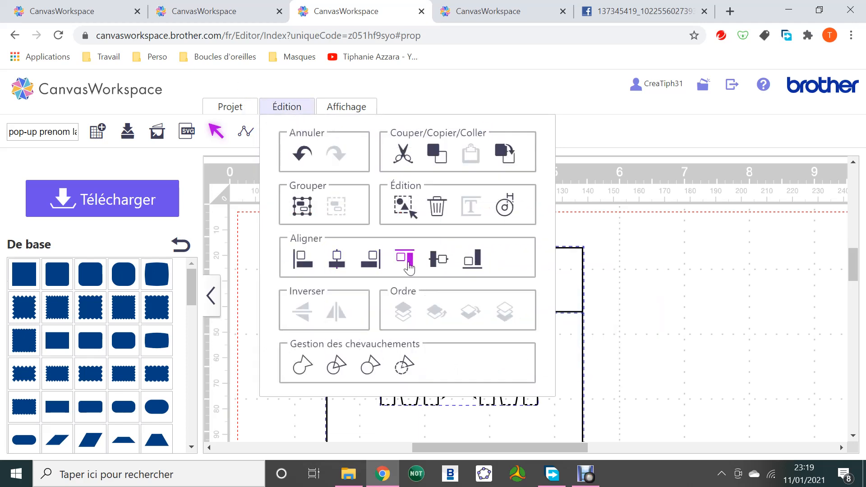
{"action": "left_click", "coordinate": [336, 261]}
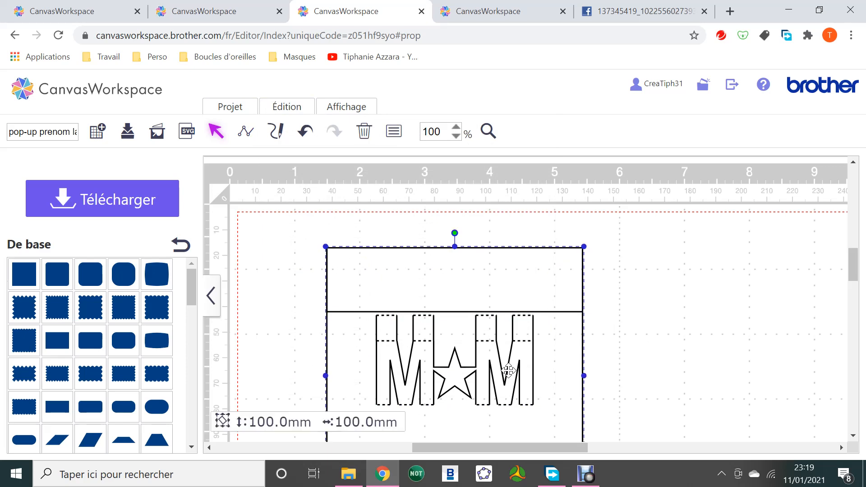
Send the 100 mm square to the back, behind the M-star-M design, so the design can be selected
{"action": "right_click", "coordinate": [552, 362]}
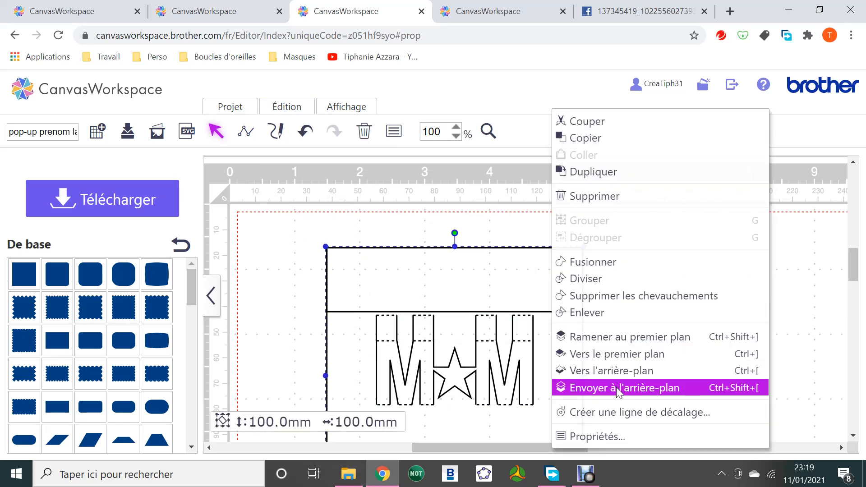
{"action": "left_click", "coordinate": [567, 388]}
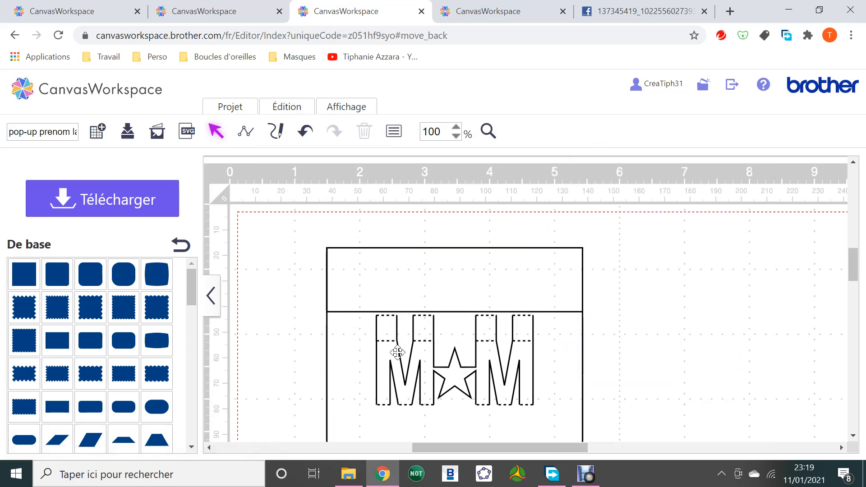
{"action": "left_click", "coordinate": [383, 348]}
{"action": "double_click", "coordinate": [383, 347]}
{"action": "left_click", "coordinate": [646, 391]}
{"action": "left_click", "coordinate": [515, 343]}
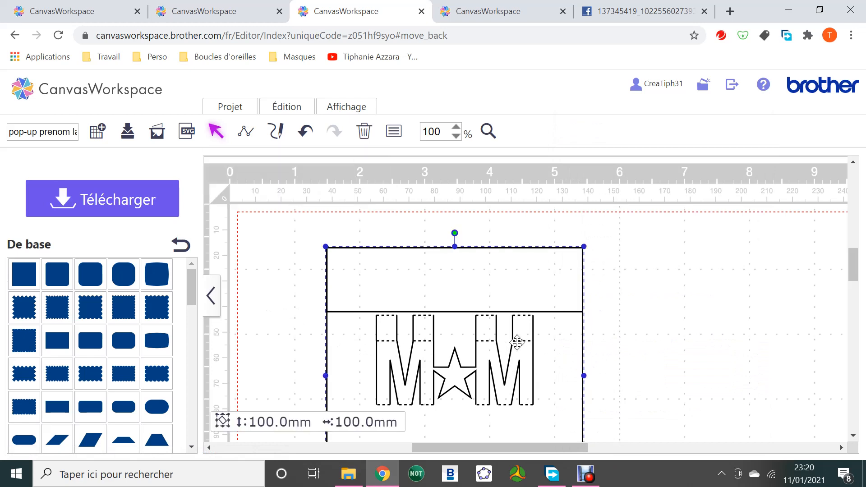
{"action": "right_click", "coordinate": [556, 354]}
{"action": "left_click", "coordinate": [623, 389]}
{"action": "left_click", "coordinate": [488, 131]}
{"action": "left_click", "coordinate": [458, 367]}
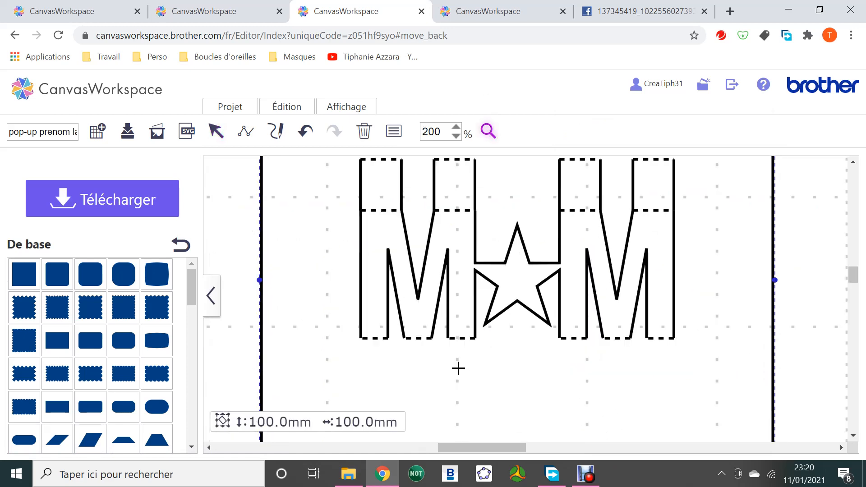
{"action": "left_click", "coordinate": [211, 140]}
{"action": "scroll", "coordinate": [377, 236], "scroll_direction": "up", "scroll_amount": 2}
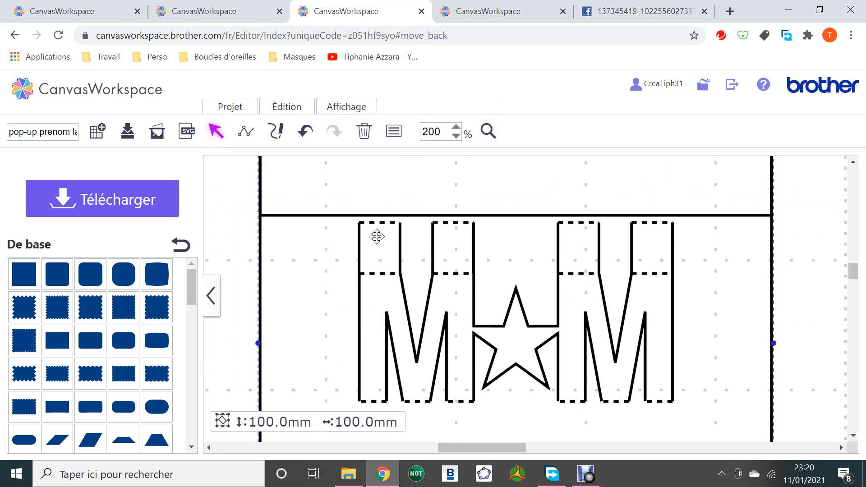
{"action": "left_click", "coordinate": [241, 287]}
{"action": "left_click", "coordinate": [390, 266]}
{"action": "right_click", "coordinate": [316, 263]}
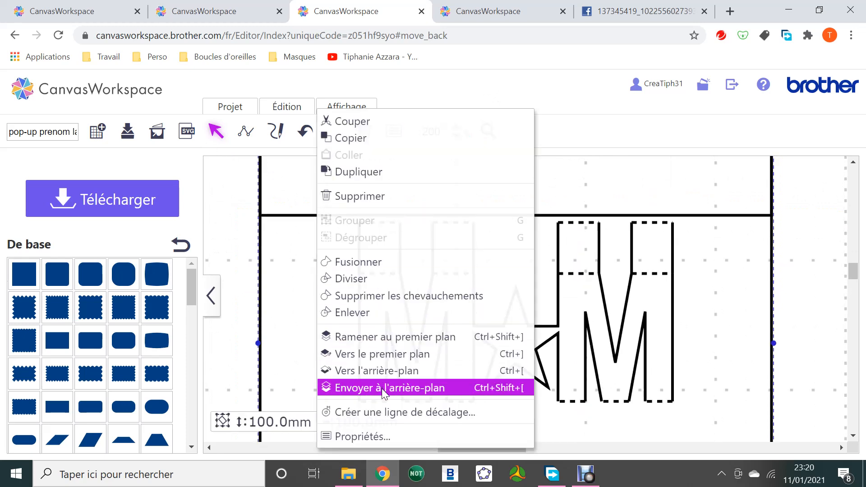
{"action": "left_click", "coordinate": [385, 388]}
Nudge the M-star-M design upward until its dashed top edges meet the lower edge of the 25 mm strip
{"action": "left_click", "coordinate": [814, 300]}
{"action": "left_click", "coordinate": [646, 274]}
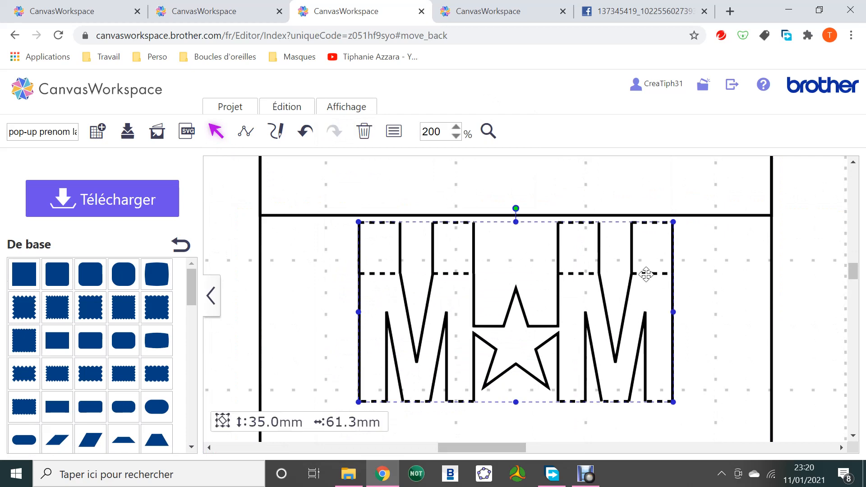
{"action": "key", "text": "Up"}
{"action": "key", "text": "Up"}
{"action": "key", "text": "Up"}
{"action": "key", "text": "Up"}
{"action": "key", "text": "Up"}
{"action": "key", "text": "Up"}
{"action": "key", "text": "Up"}
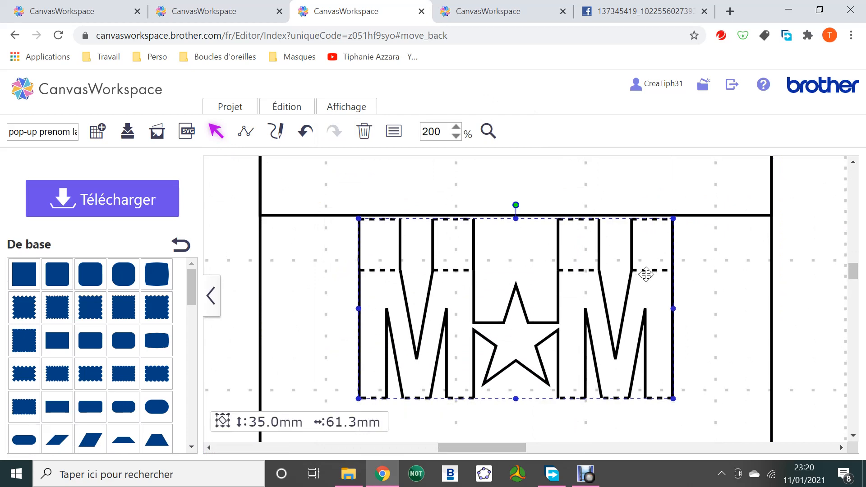
{"action": "key", "text": "Up"}
{"action": "key", "text": "Up"}
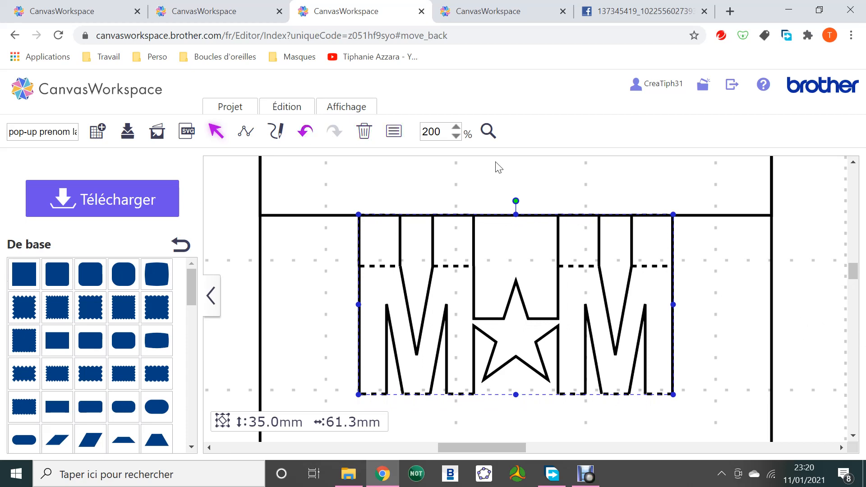
{"action": "left_click", "coordinate": [781, 290]}
Move the 25 mm strip down over the letters and set its height to 10 mm
{"action": "scroll", "coordinate": [699, 270], "scroll_direction": "right", "scroll_amount": 2}
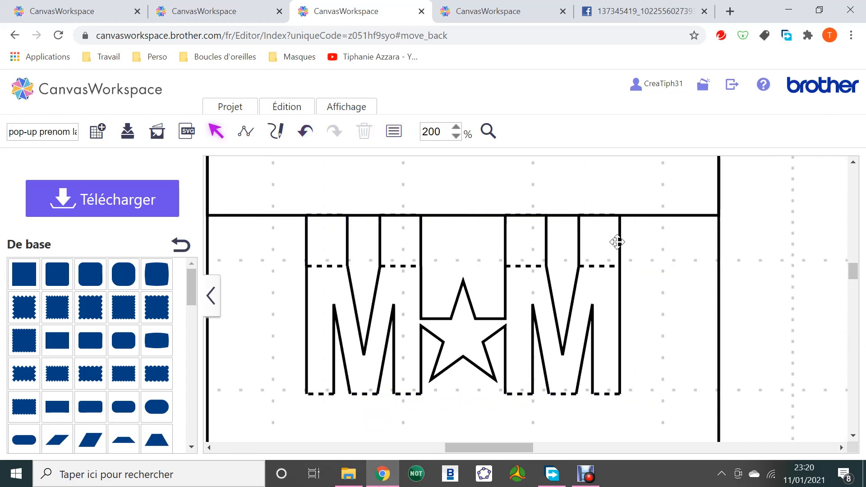
{"action": "left_click", "coordinate": [457, 136]}
{"action": "left_click_drag", "start_coordinate": [600, 197], "coordinate": [635, 323]}
{"action": "right_click", "coordinate": [634, 323]}
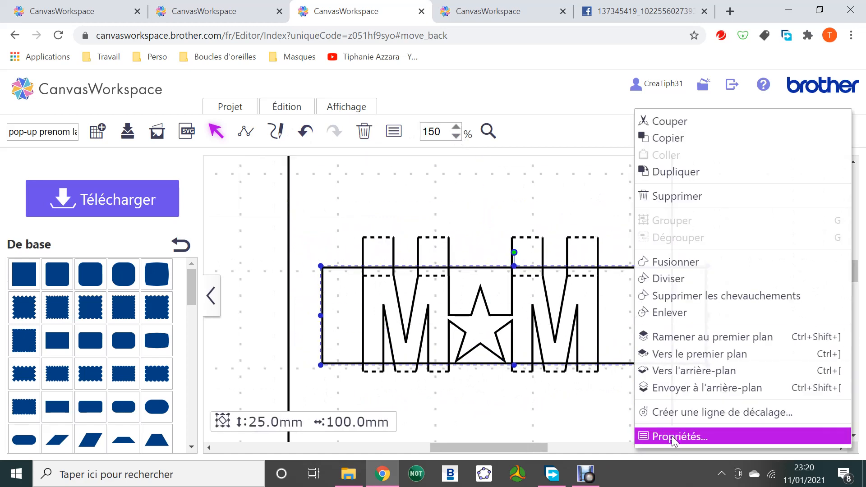
{"action": "left_click", "coordinate": [641, 436]}
{"action": "left_click_drag", "start_coordinate": [334, 201], "coordinate": [319, 202]}
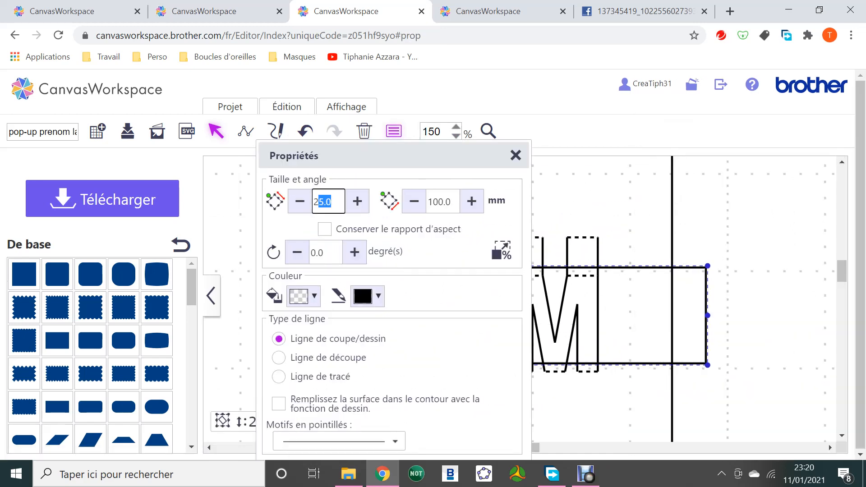
{"action": "key", "text": "BackSpace"}
{"action": "key", "text": "BackSpace"}
{"action": "type", "text": "10"}
{"action": "key", "text": "Return"}
{"action": "left_click", "coordinate": [516, 155]}
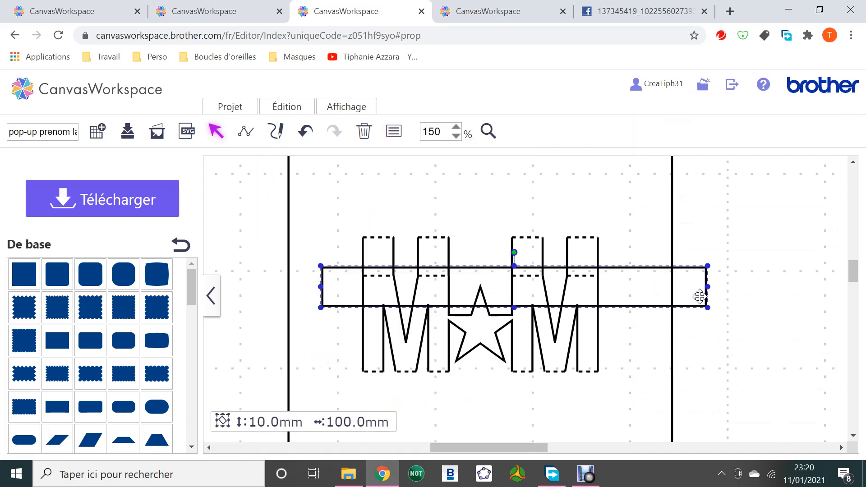
Place the 10 mm strip along the letters' lower edge and centre it horizontally with the square and the design
{"action": "left_click_drag", "start_coordinate": [700, 296], "coordinate": [675, 363]}
{"action": "left_click", "coordinate": [748, 369]}
{"action": "key", "text": "ctrl+a"}
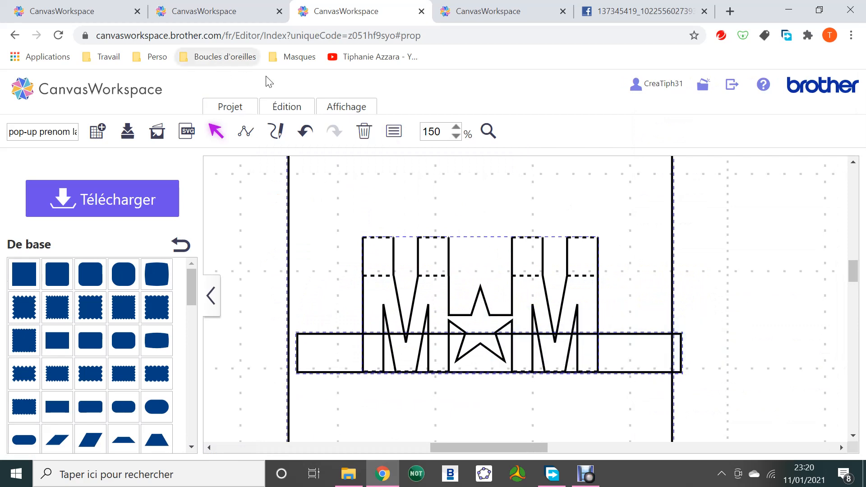
{"action": "left_click", "coordinate": [287, 108]}
{"action": "left_click", "coordinate": [341, 265]}
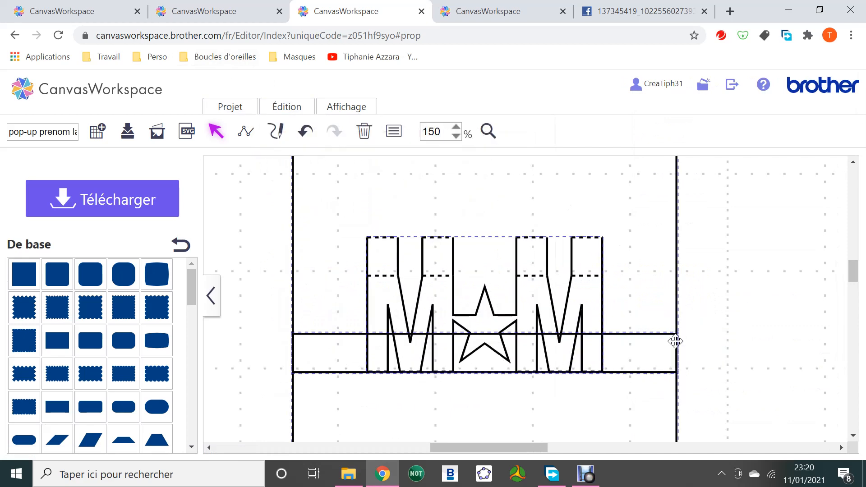
{"action": "left_click", "coordinate": [748, 381]}
Nudge the 10 mm strip slightly upward so its lower edge coincides with the letters' dashed bottom edges
{"action": "left_click", "coordinate": [489, 131]}
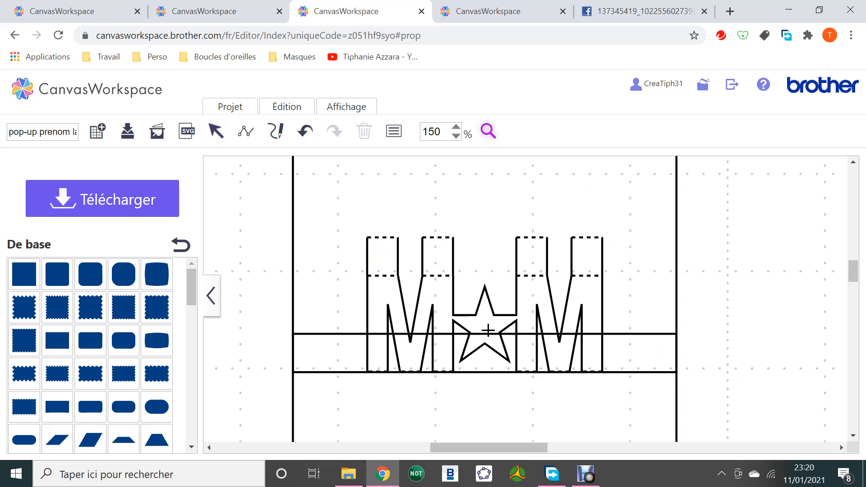
{"action": "left_click", "coordinate": [489, 365]}
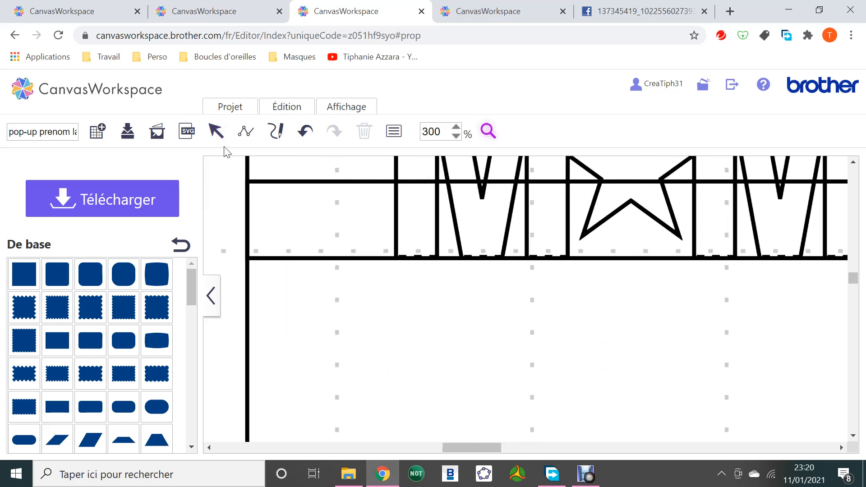
{"action": "left_click", "coordinate": [214, 132]}
{"action": "left_click", "coordinate": [328, 241]}
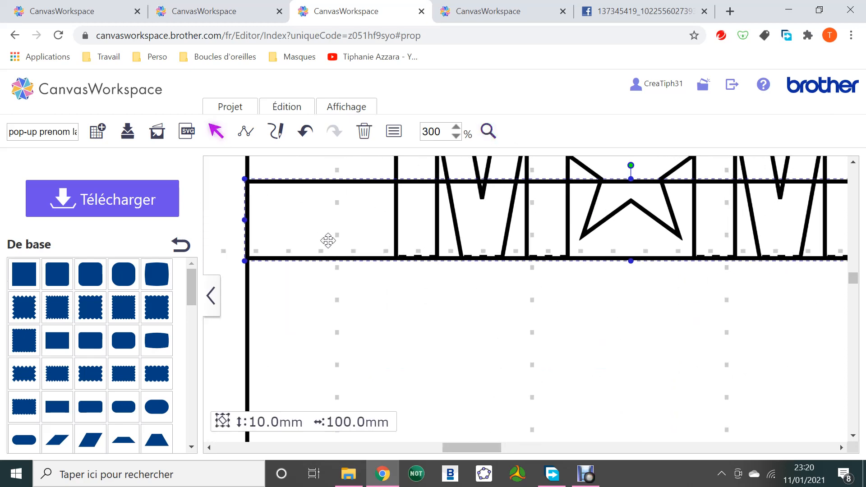
{"action": "key", "text": "Up"}
{"action": "key", "text": "Up"}
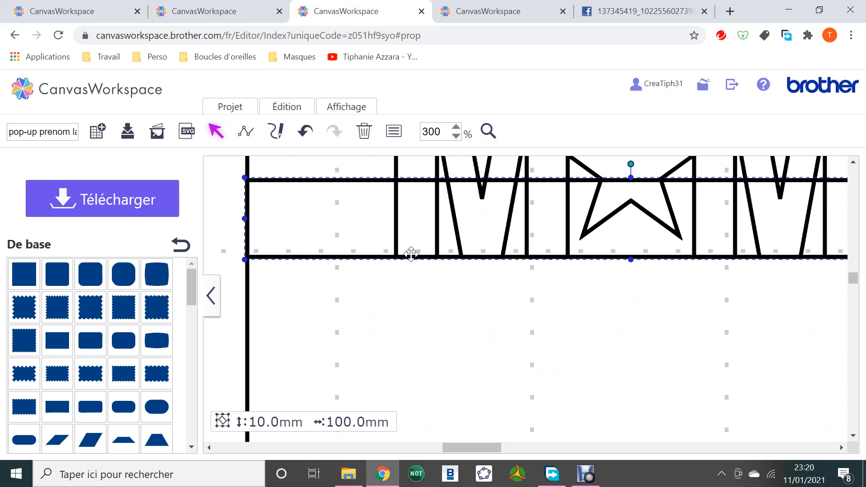
Draw a horizontal line about 19.3 mm long over the 10 mm strip's upper edge, from the square's left edge to the first M
{"action": "left_click", "coordinate": [219, 349]}
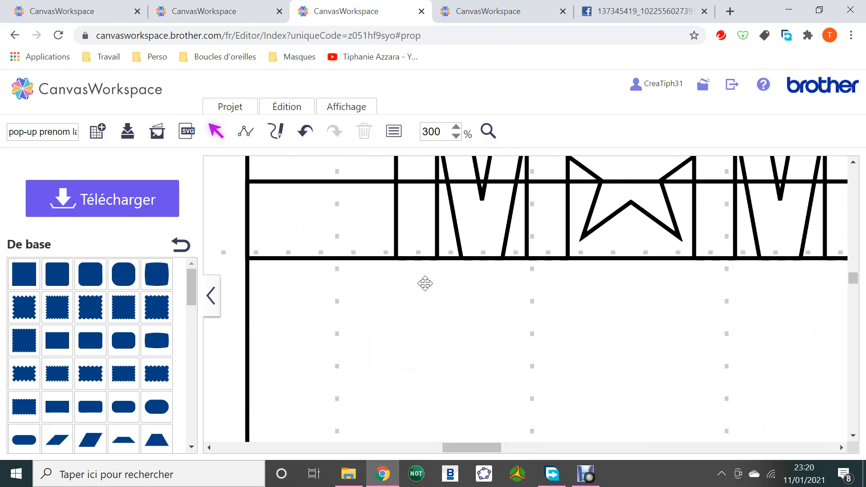
{"action": "scroll", "coordinate": [425, 282], "scroll_direction": "up", "scroll_amount": 3}
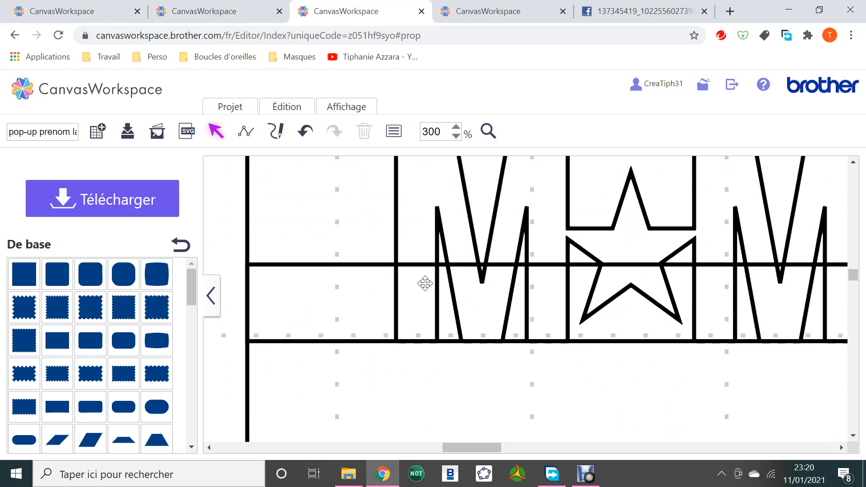
{"action": "left_click", "coordinate": [489, 131]}
{"action": "left_click", "coordinate": [357, 292]}
{"action": "left_click", "coordinate": [440, 299]}
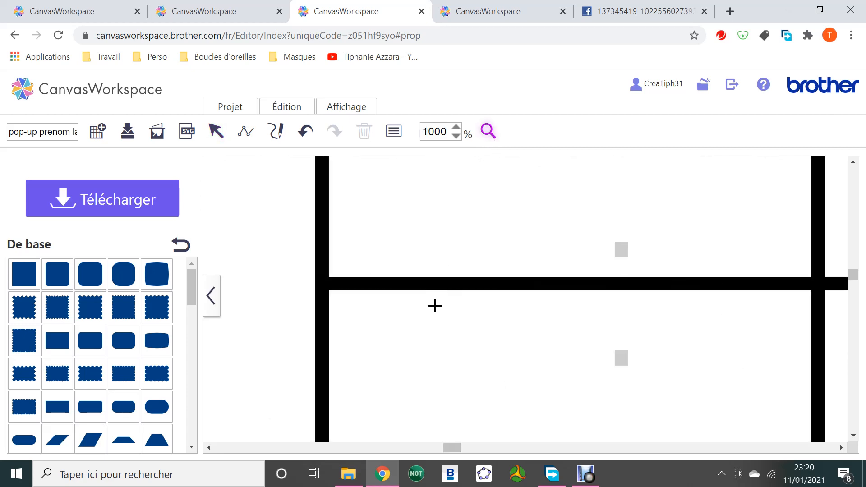
{"action": "left_click", "coordinate": [216, 131]}
{"action": "left_click", "coordinate": [246, 132]}
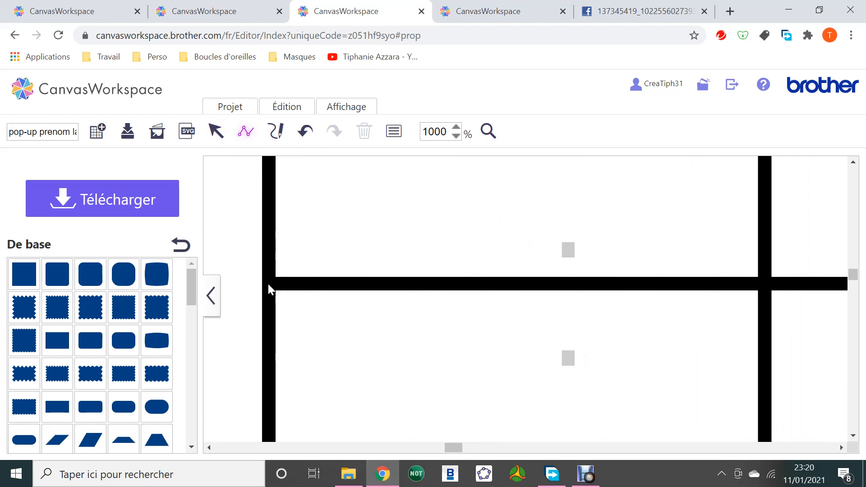
{"action": "left_click", "coordinate": [268, 283]}
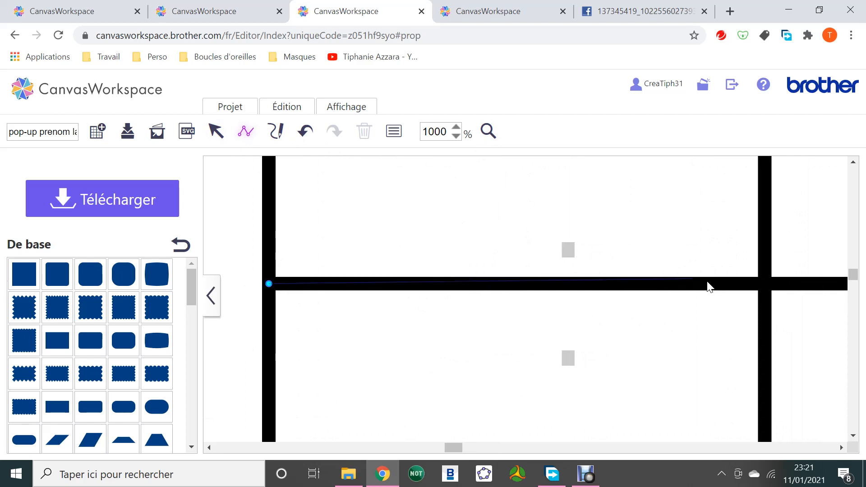
{"action": "left_click", "coordinate": [764, 284]}
{"action": "double_click", "coordinate": [764, 284]}
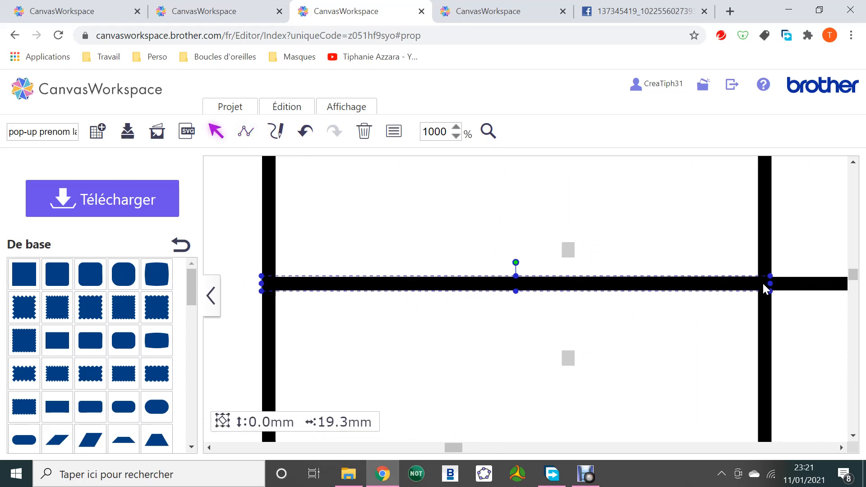
Change the new horizontal line's pattern from solid to short, closely spaced dashes
{"action": "right_click", "coordinate": [766, 284]}
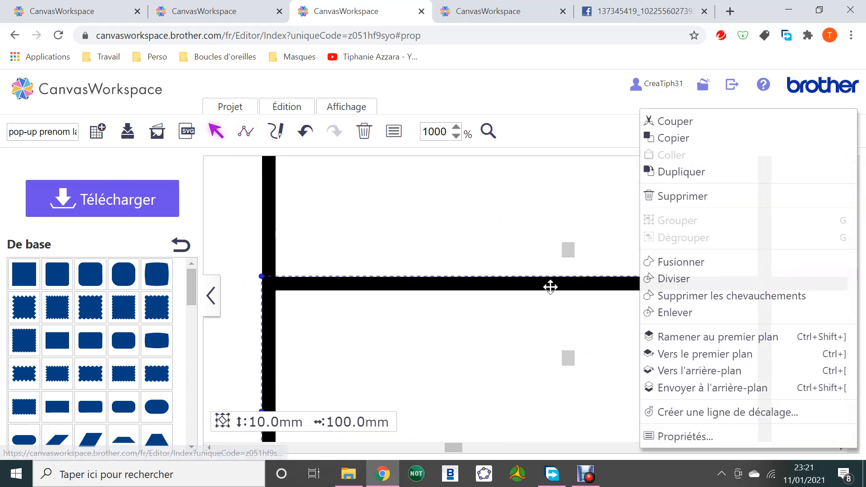
{"action": "left_click", "coordinate": [554, 284]}
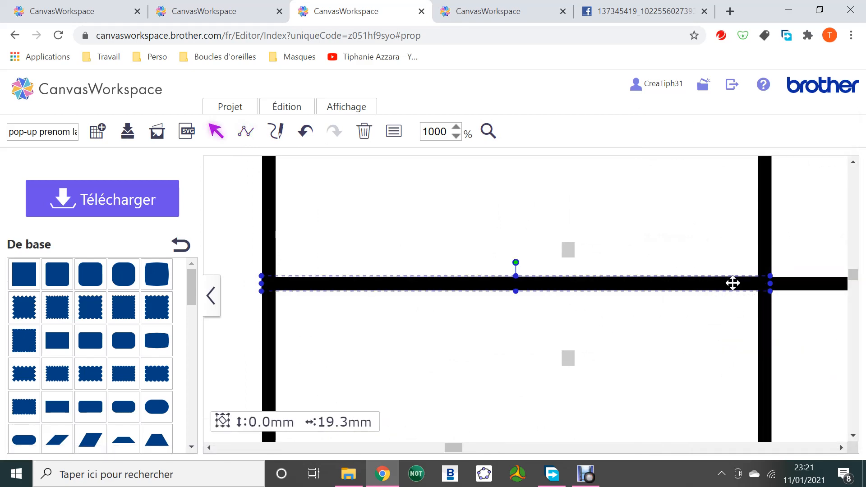
{"action": "right_click", "coordinate": [731, 287]}
{"action": "left_click", "coordinate": [734, 436]}
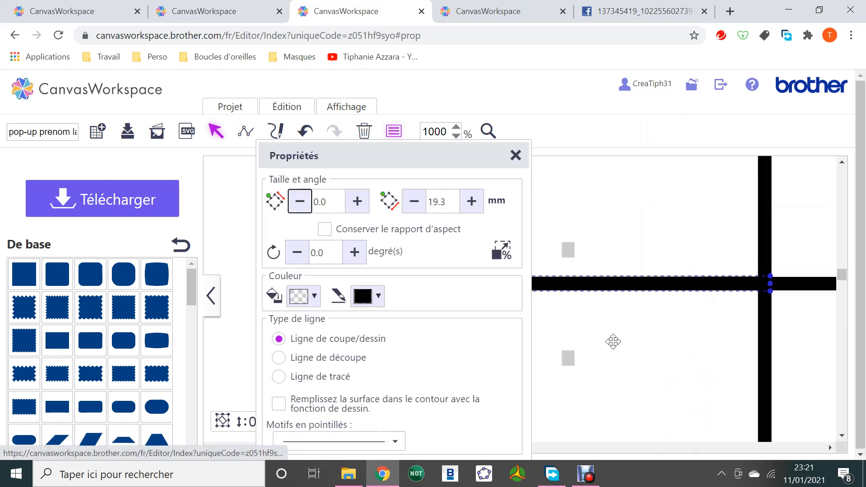
{"action": "left_click", "coordinate": [395, 442]}
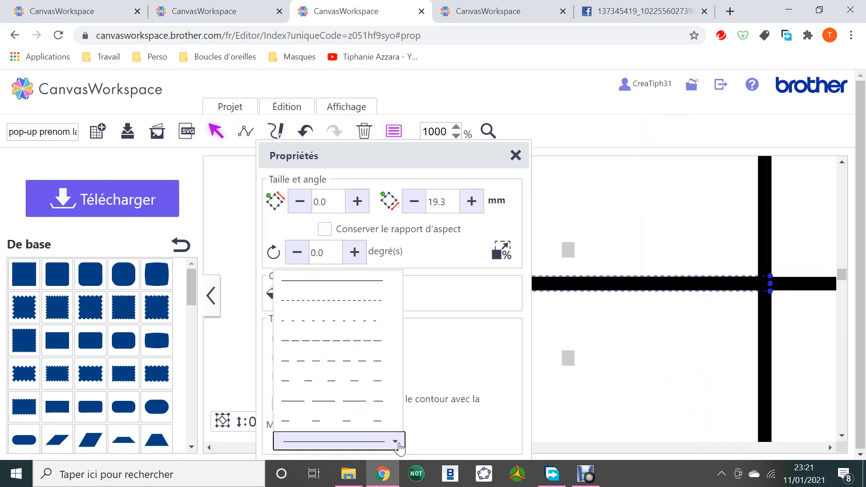
{"action": "left_click", "coordinate": [341, 309]}
{"action": "left_click", "coordinate": [516, 155]}
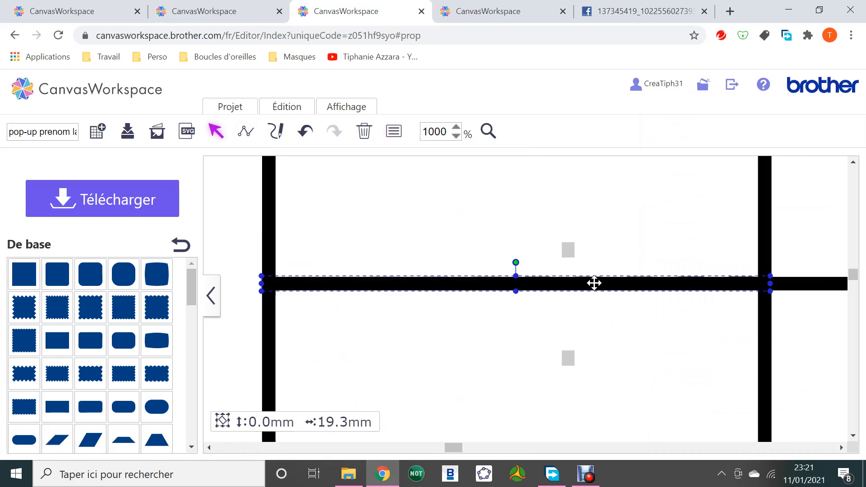
Examine where the strip's upper edge crosses the letters and star up to the square's right edge, and view the whole design at 150 %
{"action": "scroll", "coordinate": [577, 291], "scroll_direction": "right", "scroll_amount": 5}
{"action": "scroll", "coordinate": [577, 291], "scroll_direction": "right", "scroll_amount": 2}
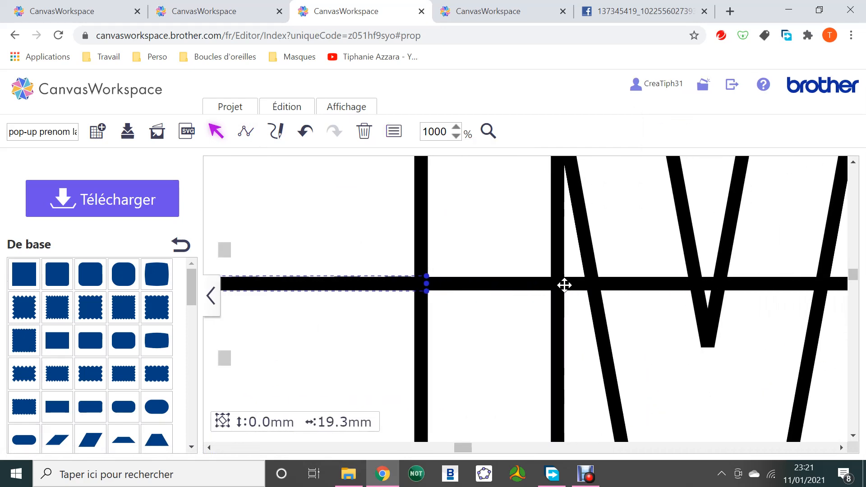
{"action": "scroll", "coordinate": [564, 286], "scroll_direction": "right", "scroll_amount": 4}
{"action": "scroll", "coordinate": [564, 285], "scroll_direction": "right", "scroll_amount": 1}
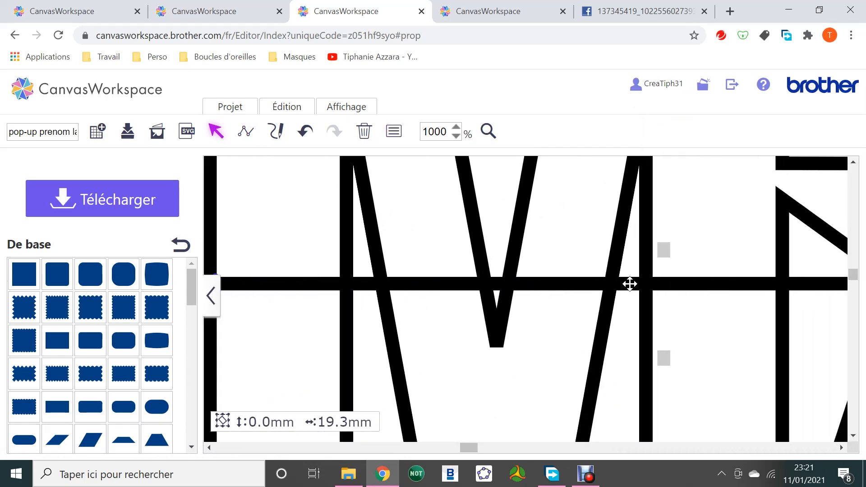
{"action": "scroll", "coordinate": [630, 284], "scroll_direction": "right", "scroll_amount": 4}
{"action": "scroll", "coordinate": [731, 280], "scroll_direction": "right", "scroll_amount": 6}
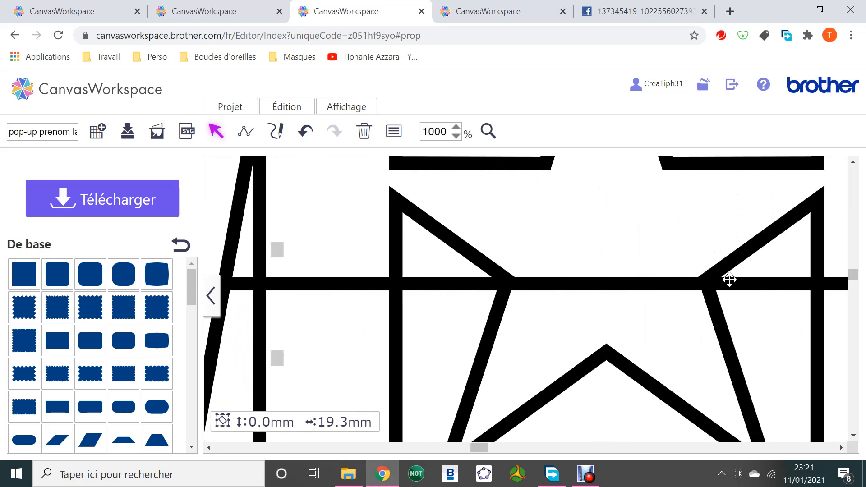
{"action": "scroll", "coordinate": [730, 280], "scroll_direction": "right", "scroll_amount": 8}
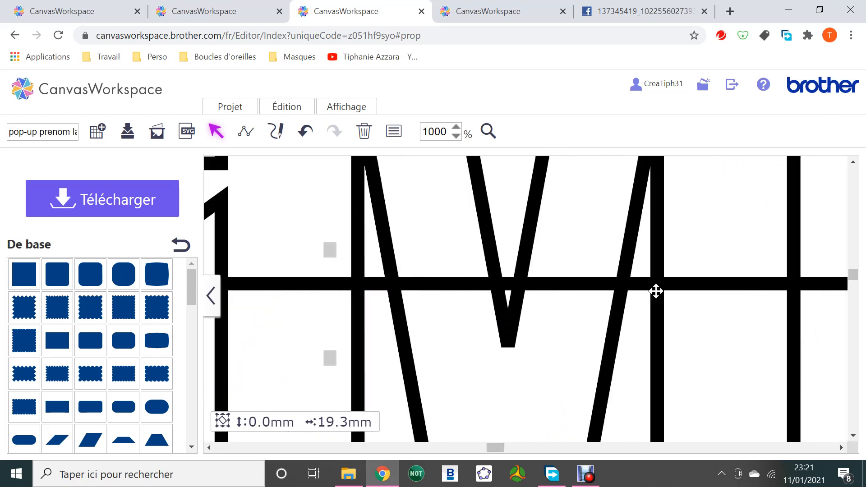
{"action": "scroll", "coordinate": [656, 291], "scroll_direction": "right", "scroll_amount": 3}
{"action": "left_click", "coordinate": [456, 137]}
{"action": "left_click", "coordinate": [457, 137]}
{"action": "left_click", "coordinate": [456, 138]}
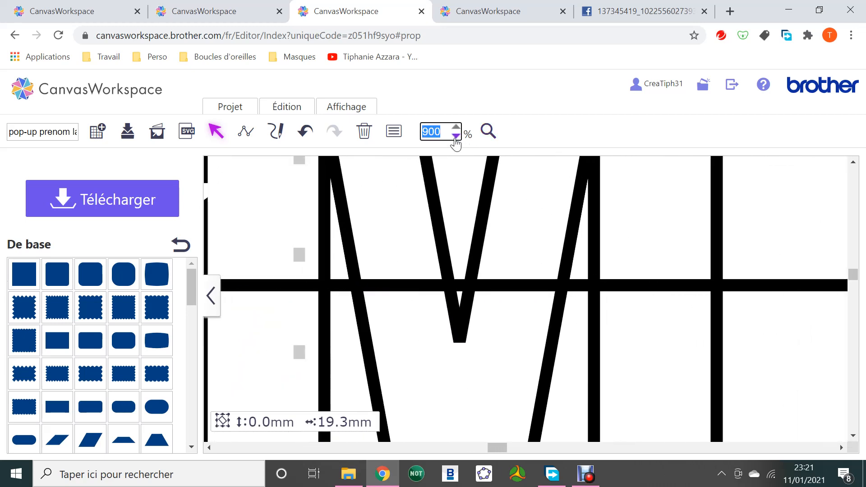
{"action": "left_click", "coordinate": [457, 137]}
{"action": "left_click", "coordinate": [457, 137]}
{"action": "left_click", "coordinate": [456, 137]}
{"action": "left_click", "coordinate": [457, 137]}
{"action": "left_click", "coordinate": [457, 138]}
{"action": "left_click", "coordinate": [456, 137]}
{"action": "left_click", "coordinate": [457, 138]}
{"action": "left_click", "coordinate": [456, 138]}
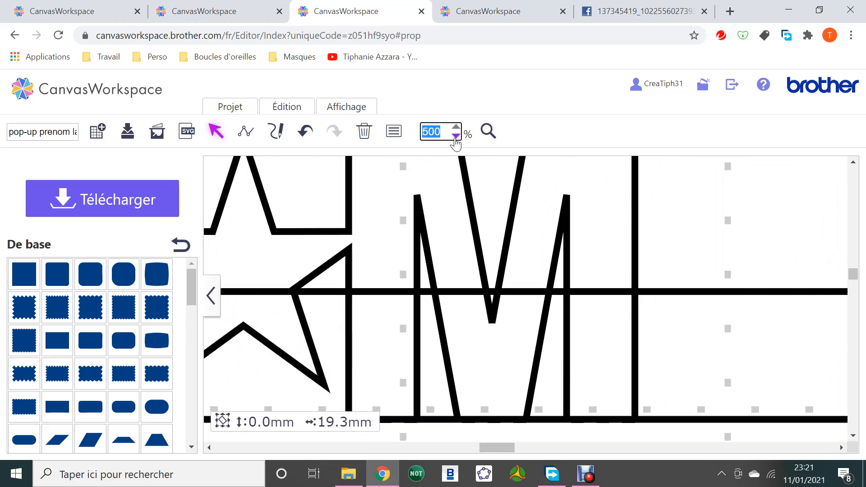
{"action": "left_click", "coordinate": [457, 137]}
{"action": "left_click", "coordinate": [456, 137]}
{"action": "left_click", "coordinate": [456, 138]}
{"action": "left_click", "coordinate": [456, 137]}
{"action": "left_click", "coordinate": [456, 137]}
{"action": "left_click", "coordinate": [457, 138]}
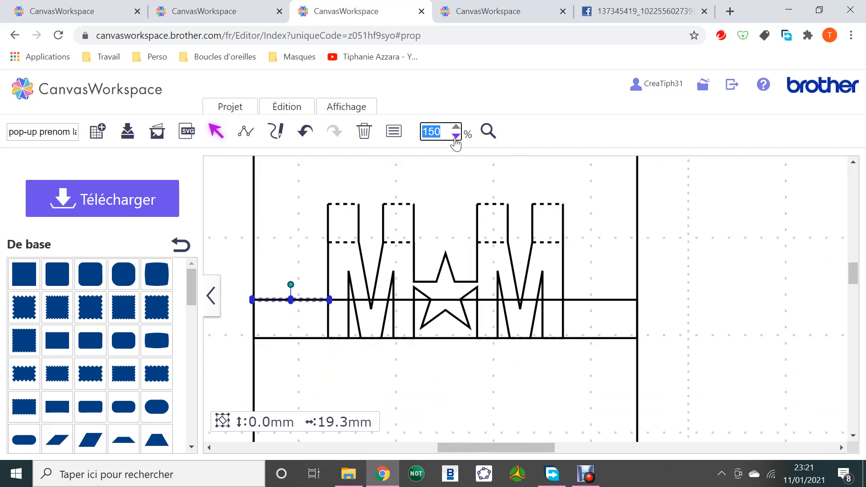
Switch to the finished "pop-up prenom" project and delete the separate larger square with its dashed centre line
{"action": "left_click", "coordinate": [485, 10]}
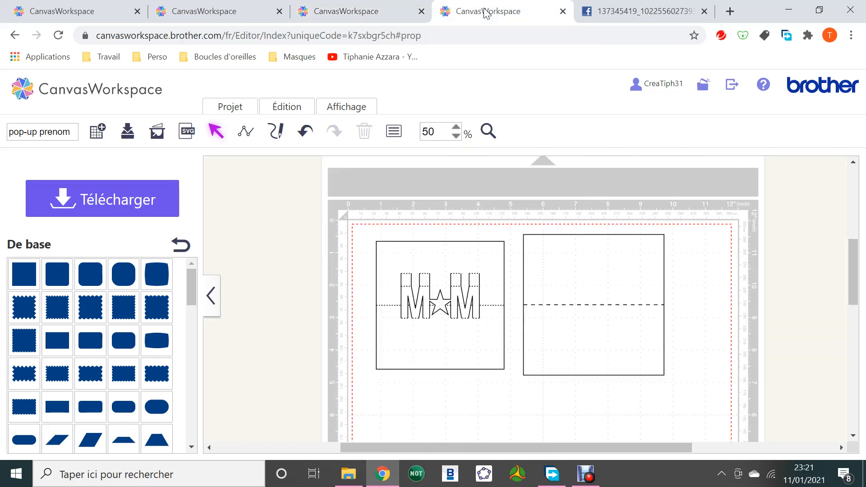
{"action": "left_click_drag", "start_coordinate": [568, 276], "coordinate": [627, 270]}
{"action": "key", "text": "Delete"}
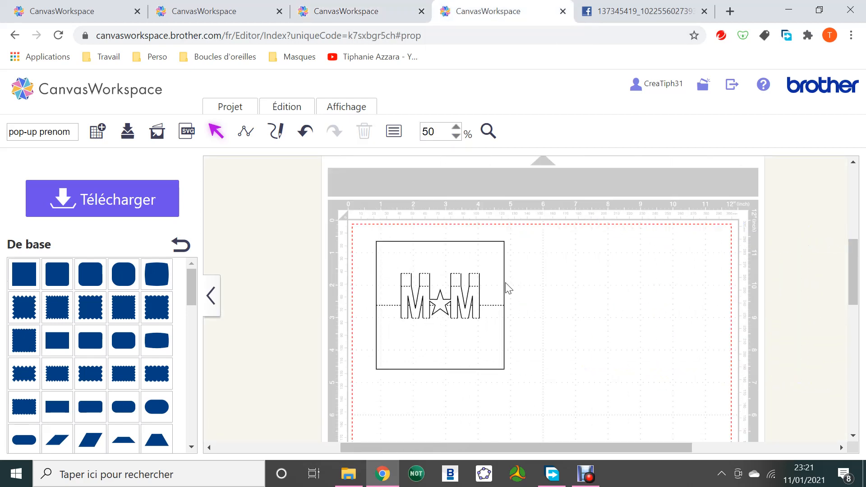
Add a basic square near the finished pop-up card and set its size to 110 mm with the aspect ratio kept
{"action": "left_click", "coordinate": [488, 132]}
{"action": "left_click", "coordinate": [457, 325]}
{"action": "scroll", "coordinate": [511, 340], "scroll_direction": "up", "scroll_amount": 2}
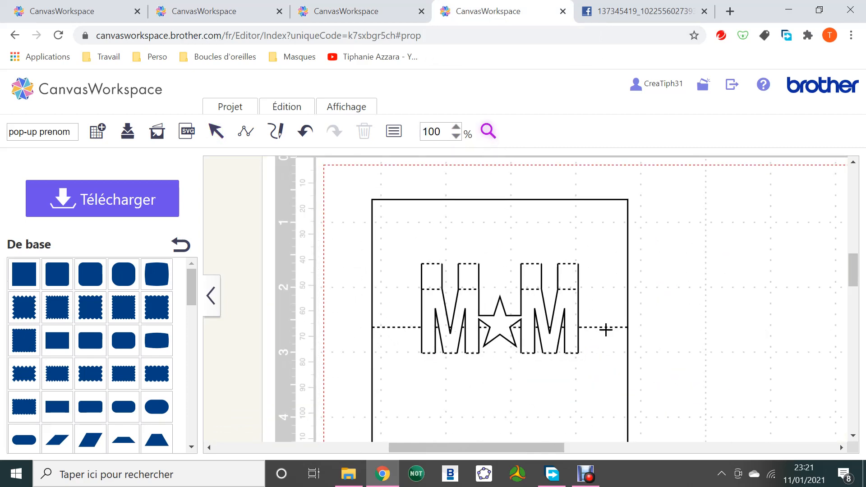
{"action": "scroll", "coordinate": [426, 334], "scroll_direction": "down", "scroll_amount": 1}
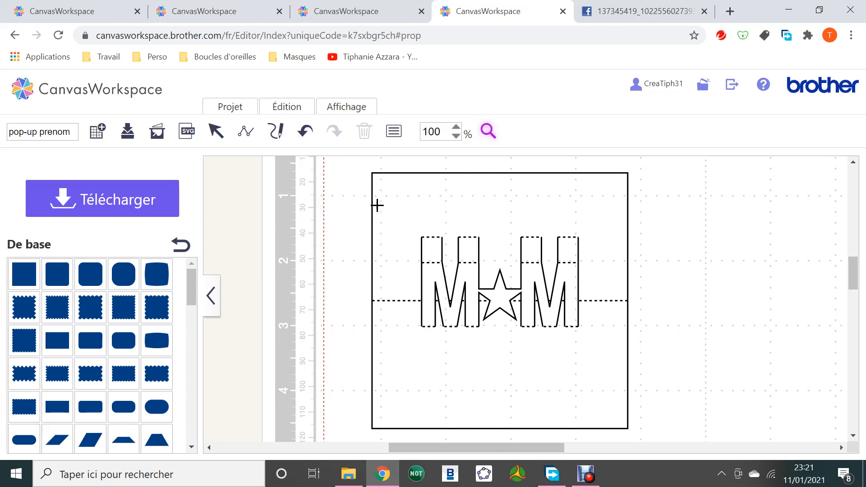
{"action": "left_click", "coordinate": [215, 133]}
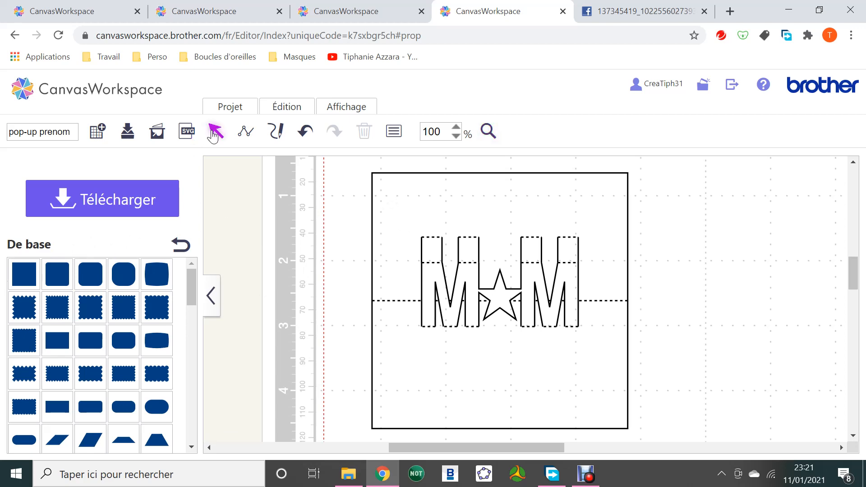
{"action": "left_click", "coordinate": [412, 215]}
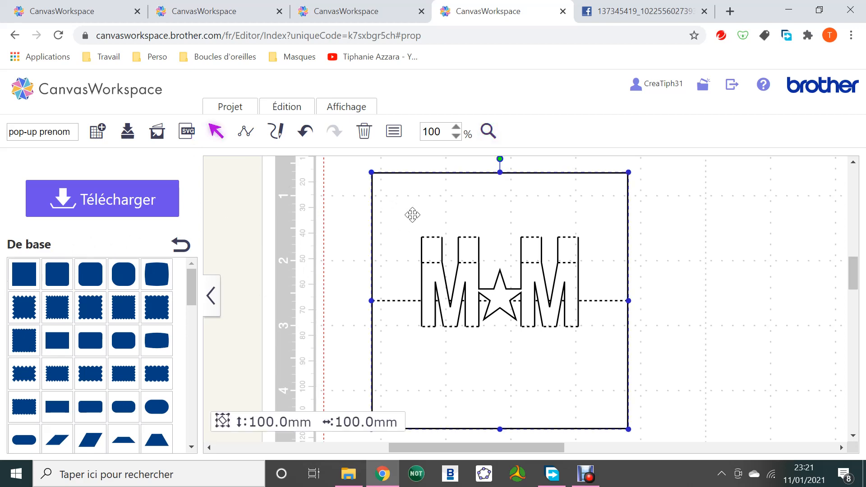
{"action": "left_click", "coordinate": [336, 252]}
{"action": "right_click", "coordinate": [342, 208]}
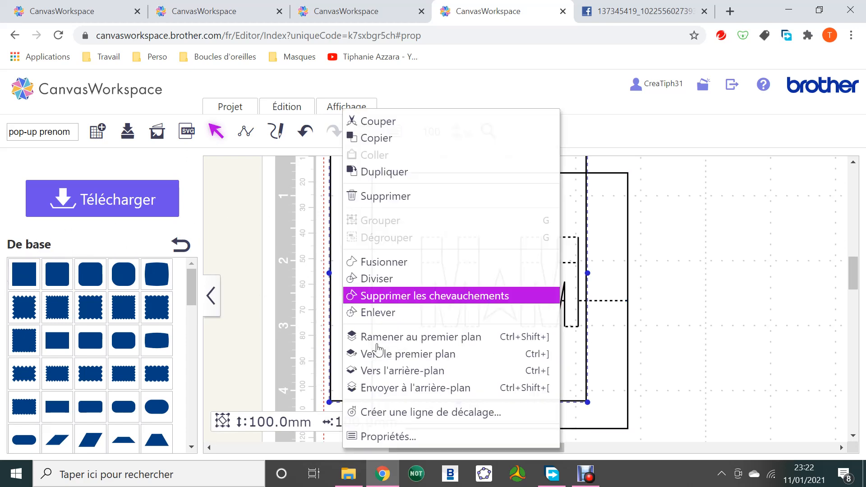
{"action": "left_click", "coordinate": [391, 436]}
{"action": "left_click", "coordinate": [324, 229]}
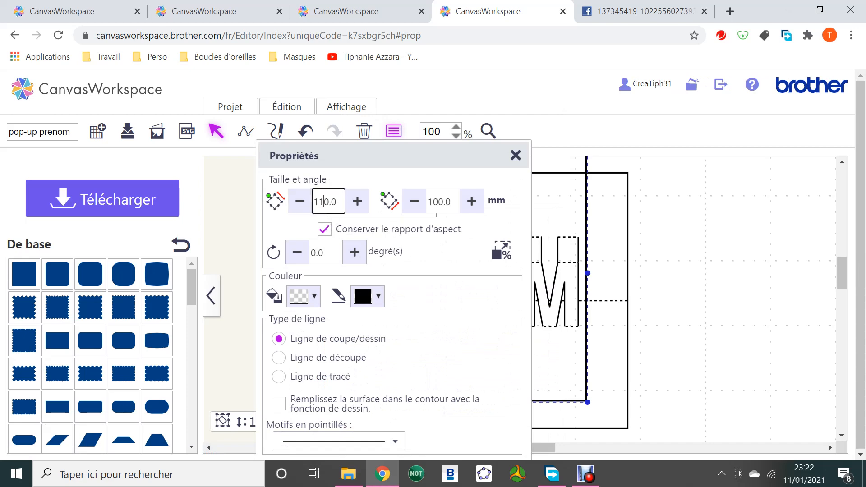
{"action": "key", "text": "Return"}
{"action": "left_click", "coordinate": [515, 155]}
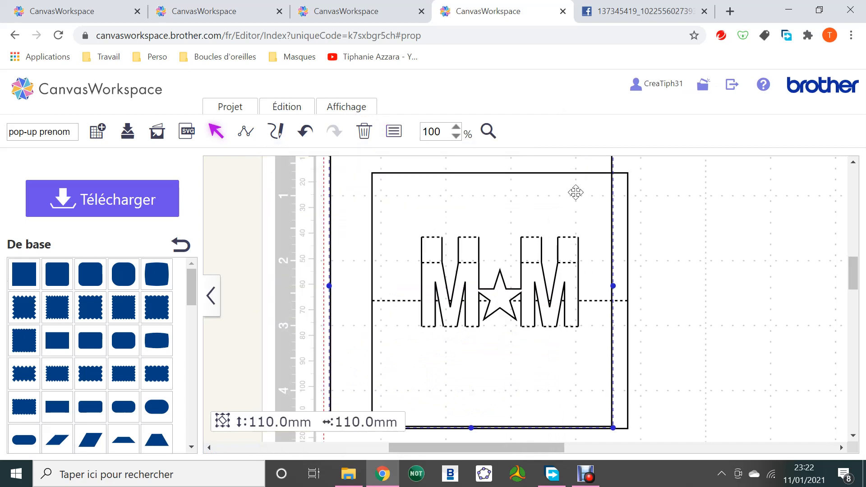
Move the 110 mm square around the pop-up card and centre both on each other horizontally and vertically
{"action": "left_click_drag", "start_coordinate": [358, 191], "coordinate": [398, 201]}
{"action": "left_click_drag", "start_coordinate": [362, 261], "coordinate": [363, 261]}
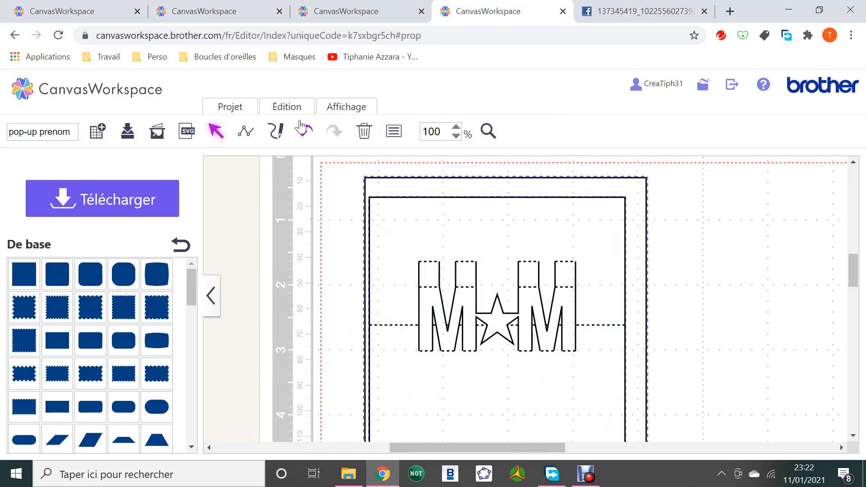
{"action": "left_click", "coordinate": [287, 107]}
{"action": "left_click", "coordinate": [335, 258]}
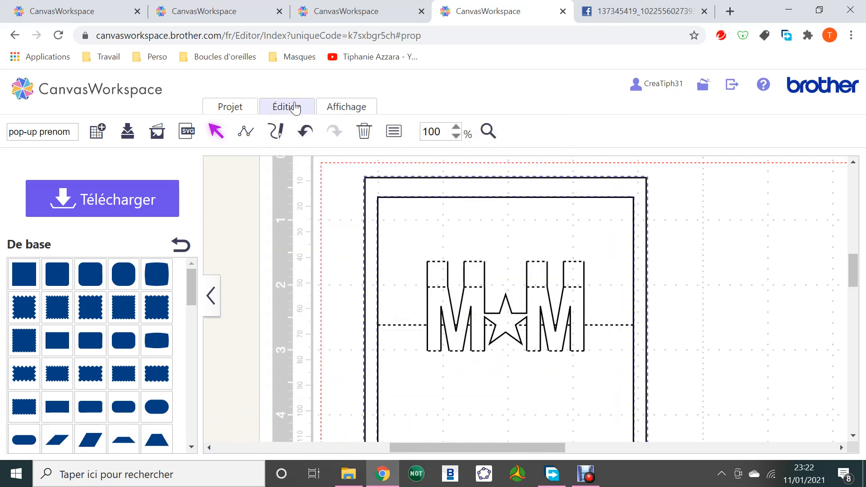
{"action": "left_click", "coordinate": [297, 109]}
{"action": "left_click", "coordinate": [451, 267]}
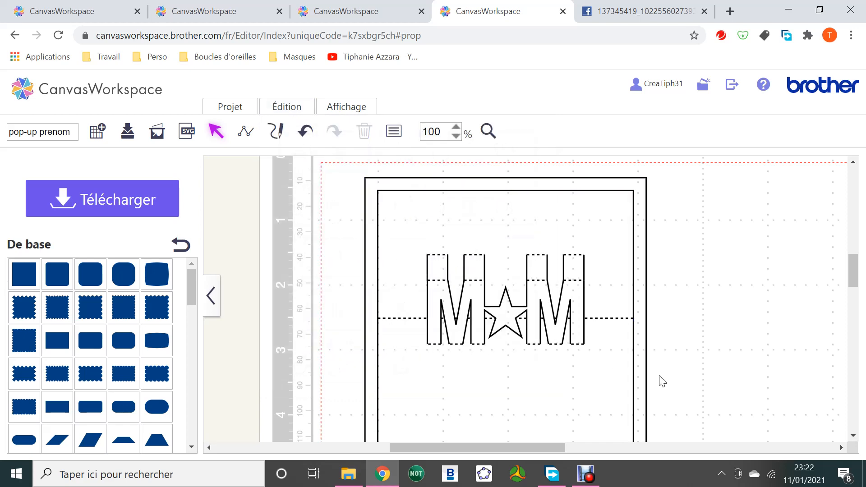
Add a basic square and resize it to 20 mm high by 110 mm wide with the aspect ratio unlocked
{"action": "left_click", "coordinate": [23, 272]}
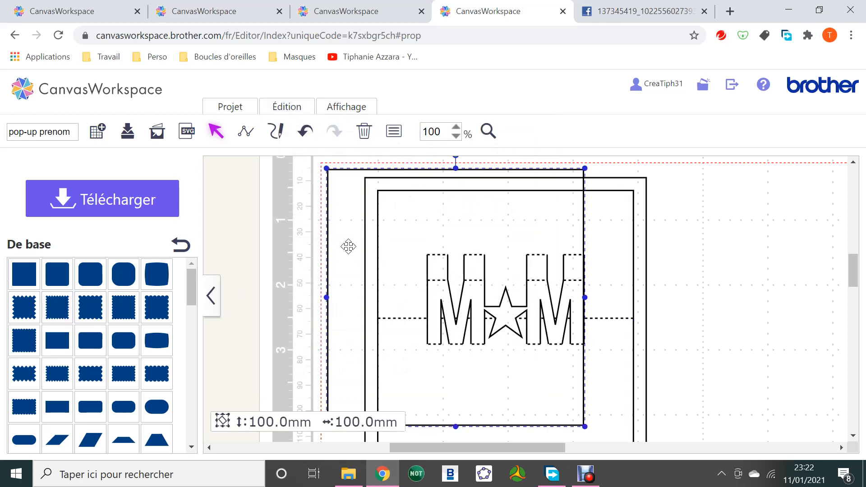
{"action": "right_click", "coordinate": [349, 246]}
{"action": "left_click", "coordinate": [375, 436]}
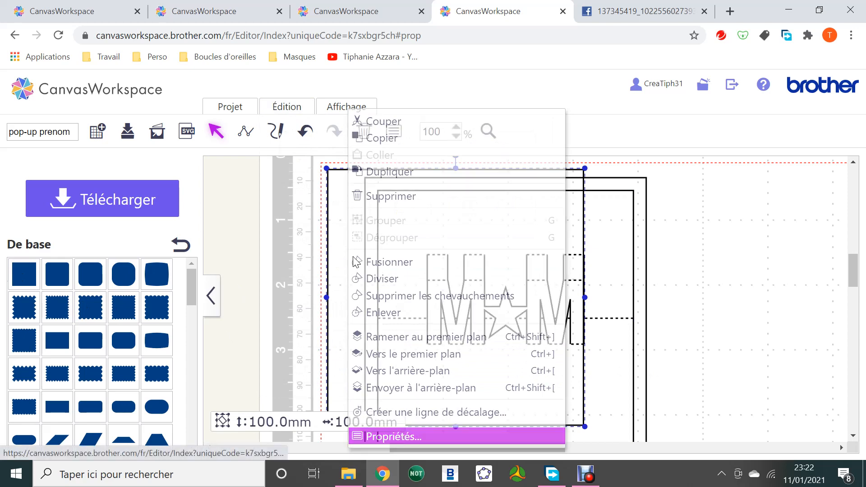
{"action": "left_click", "coordinate": [318, 202]}
{"action": "type", "text": "20"}
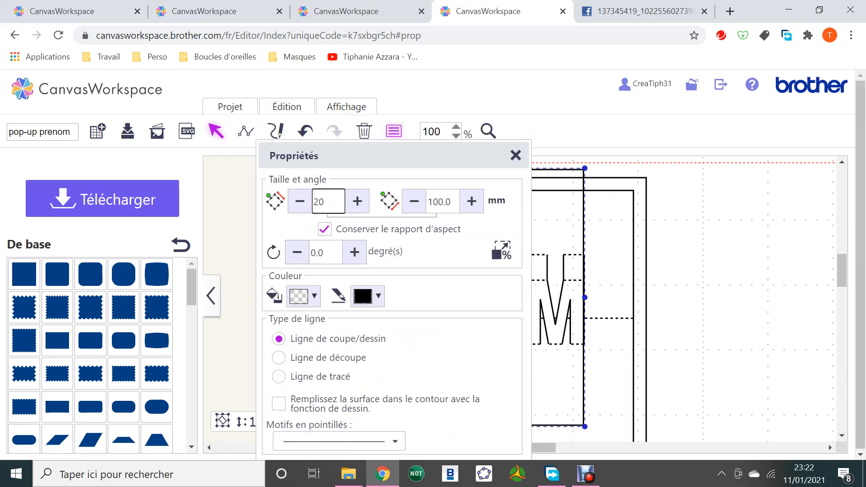
{"action": "left_click", "coordinate": [437, 202]}
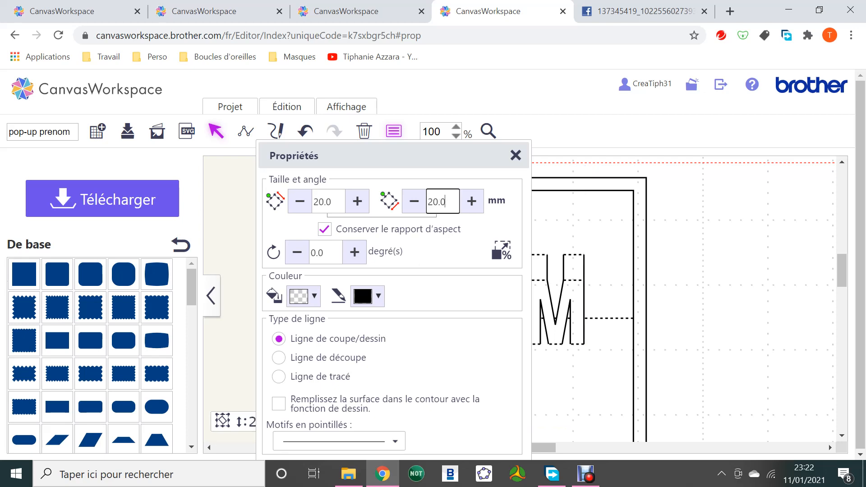
{"action": "left_click", "coordinate": [436, 228]}
{"action": "key", "text": "ctrl+a"}
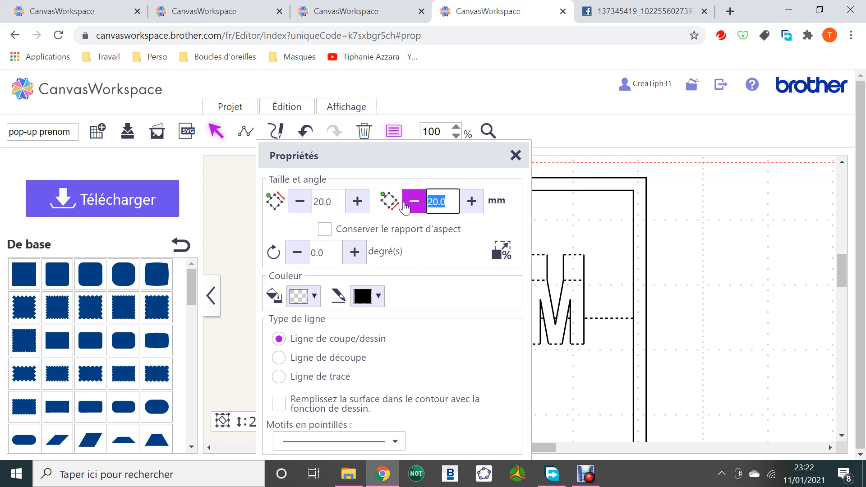
{"action": "type", "text": "110"}
{"action": "key", "text": "Return"}
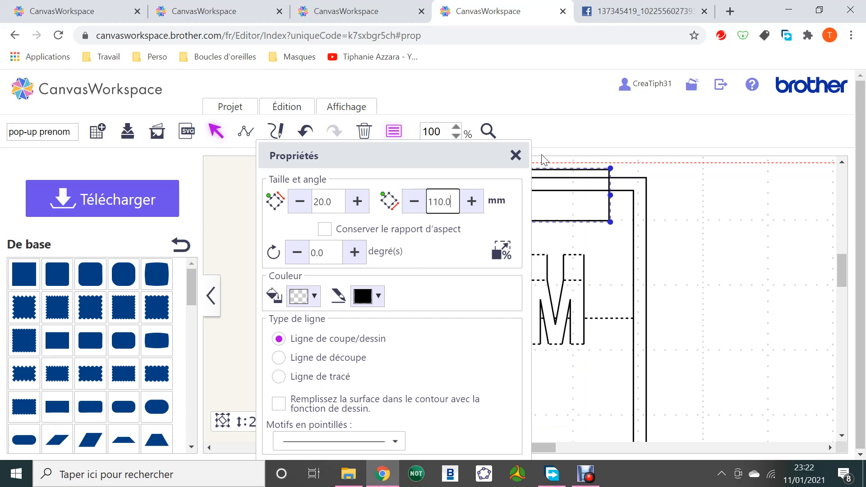
{"action": "left_click", "coordinate": [516, 156]}
Move the 20 × 110 mm rectangle over the card's middle and centre it horizontally with the two card squares
{"action": "left_click_drag", "start_coordinate": [540, 205], "coordinate": [572, 304]}
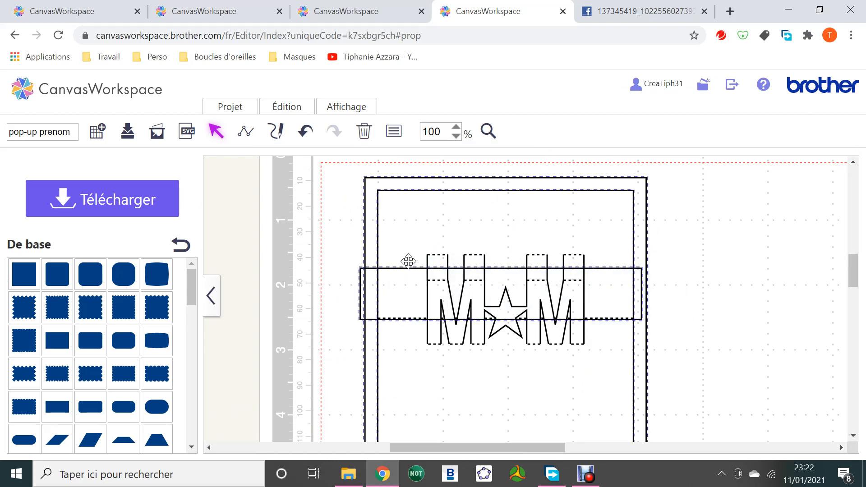
{"action": "left_click", "coordinate": [288, 107]}
{"action": "left_click", "coordinate": [334, 260]}
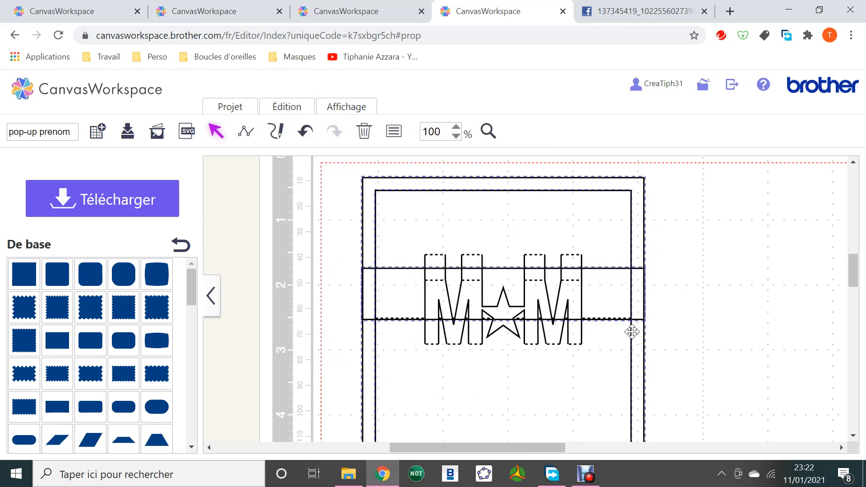
{"action": "left_click", "coordinate": [666, 344]}
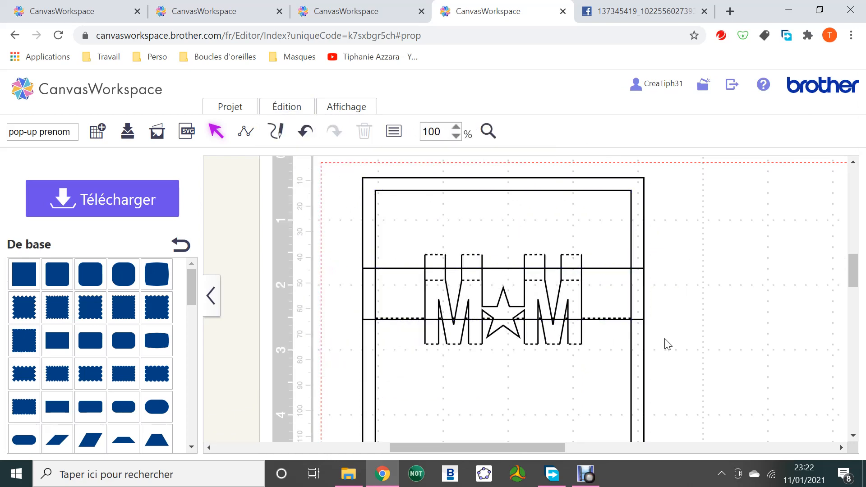
Nudge the 20 × 110 mm rectangle up until its lower edge lies exactly on the card's dashed centre fold
{"action": "left_click", "coordinate": [489, 131]}
{"action": "left_click", "coordinate": [463, 304]}
{"action": "left_click", "coordinate": [326, 286]}
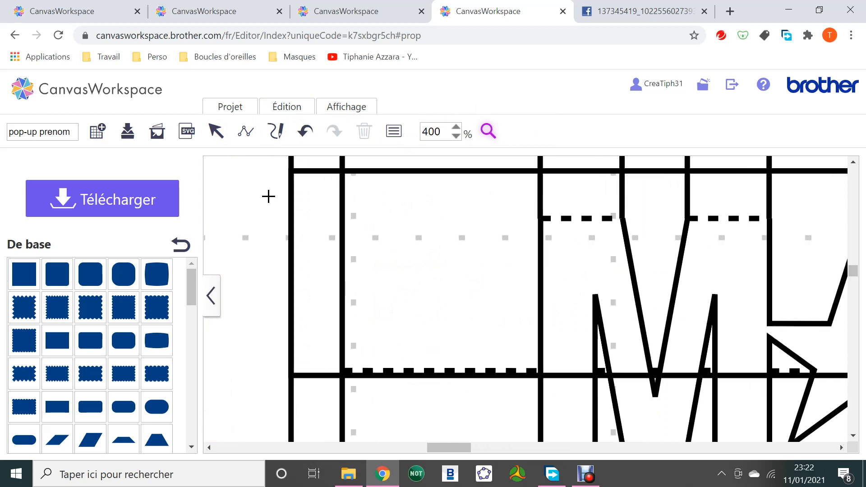
{"action": "left_click", "coordinate": [217, 132]}
{"action": "left_click", "coordinate": [312, 294]}
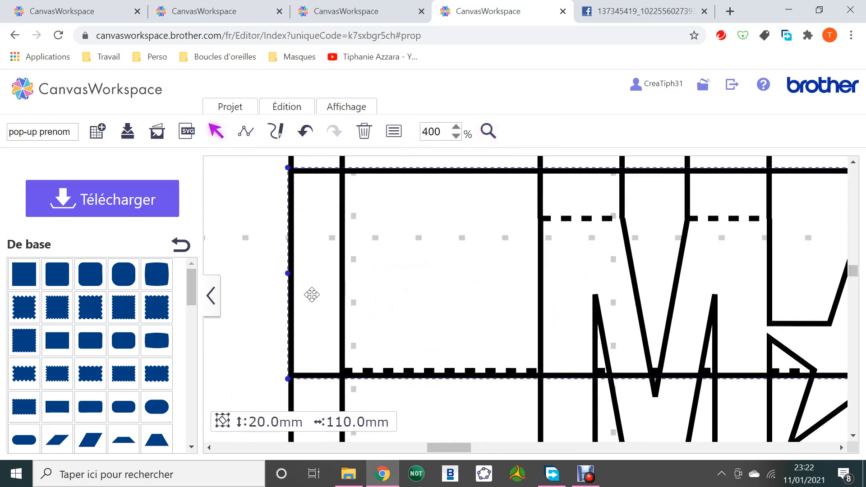
{"action": "key", "text": "Up"}
{"action": "key", "text": "Up"}
{"action": "key", "text": "Up"}
{"action": "key", "text": "Up"}
{"action": "key", "text": "Up"}
{"action": "key", "text": "Up"}
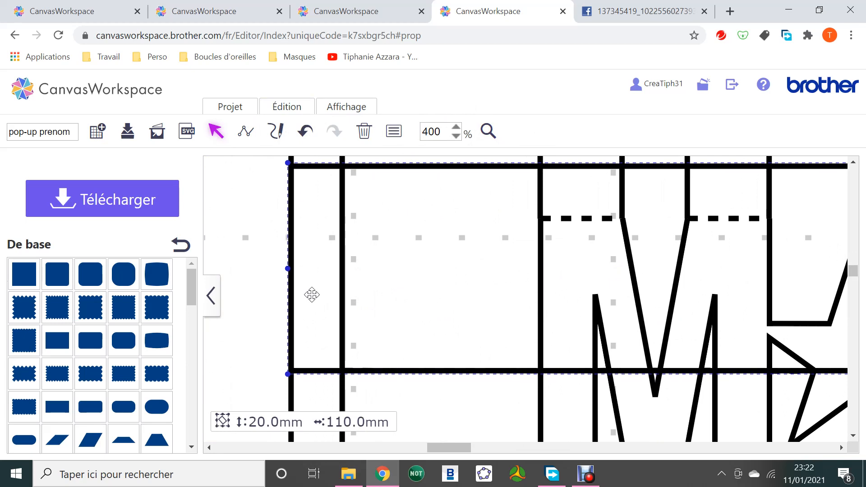
Draw a straight 110 mm line along the rectangle's lower edge, spanning the outer square from side to side
{"action": "left_click", "coordinate": [457, 136]}
{"action": "left_click", "coordinate": [456, 135]}
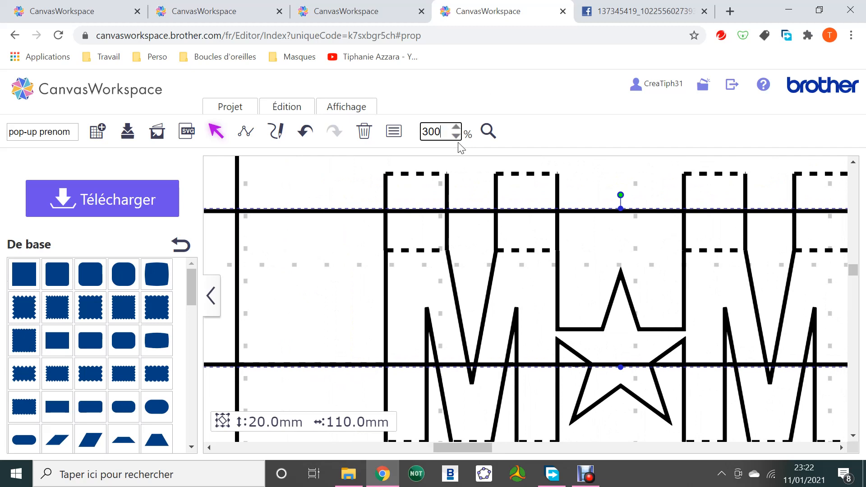
{"action": "left_click", "coordinate": [456, 135]}
{"action": "left_click", "coordinate": [456, 135]}
{"action": "left_click", "coordinate": [457, 135]}
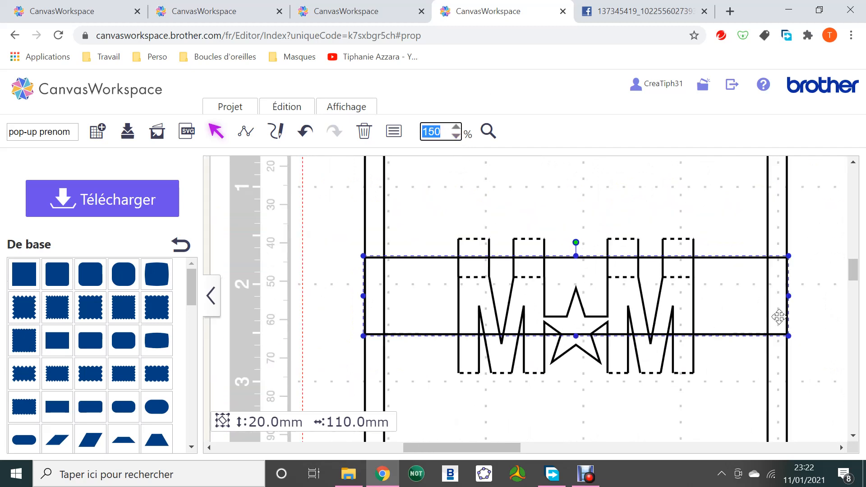
{"action": "left_click", "coordinate": [855, 353]}
{"action": "scroll", "coordinate": [741, 292], "scroll_direction": "up", "scroll_amount": 5}
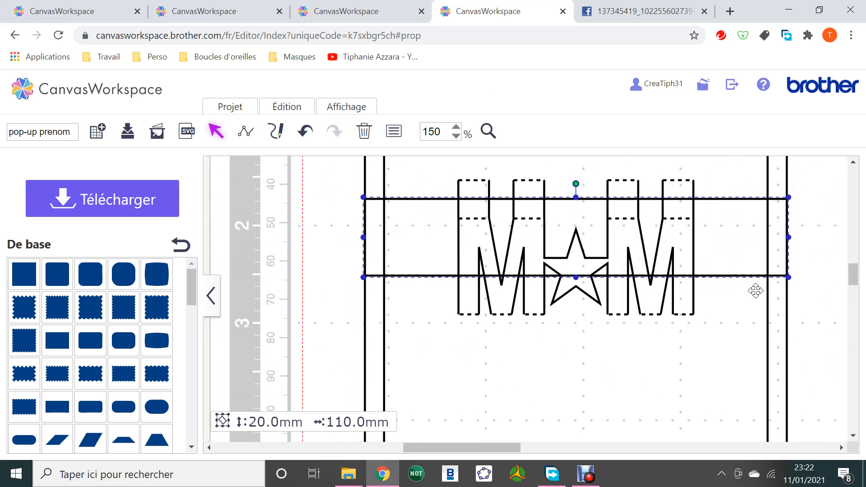
{"action": "left_click", "coordinate": [307, 267]}
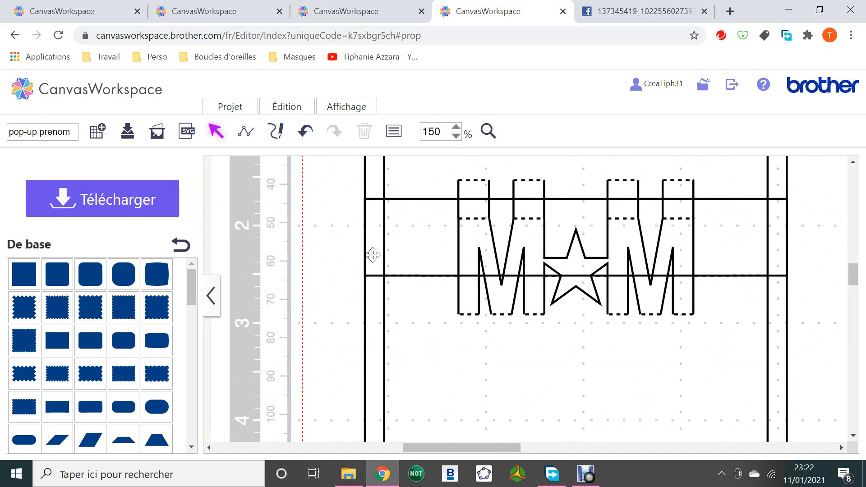
{"action": "left_click", "coordinate": [246, 135]}
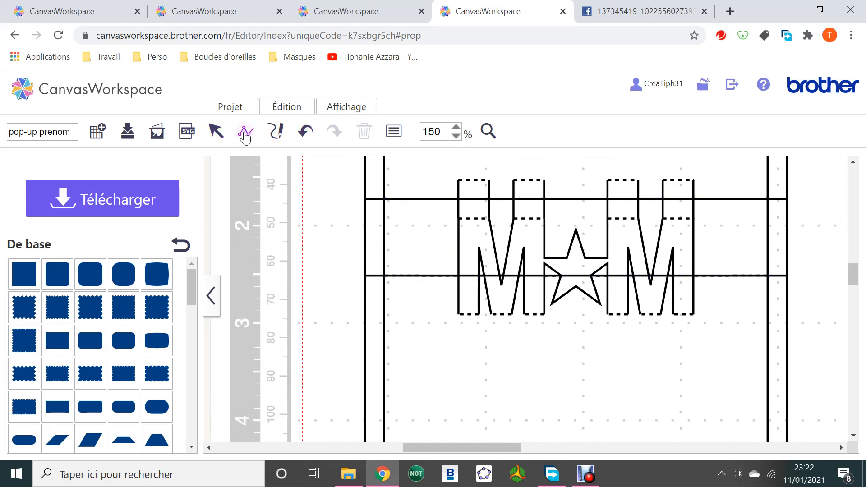
{"action": "left_click", "coordinate": [365, 276]}
{"action": "key", "text": "Escape"}
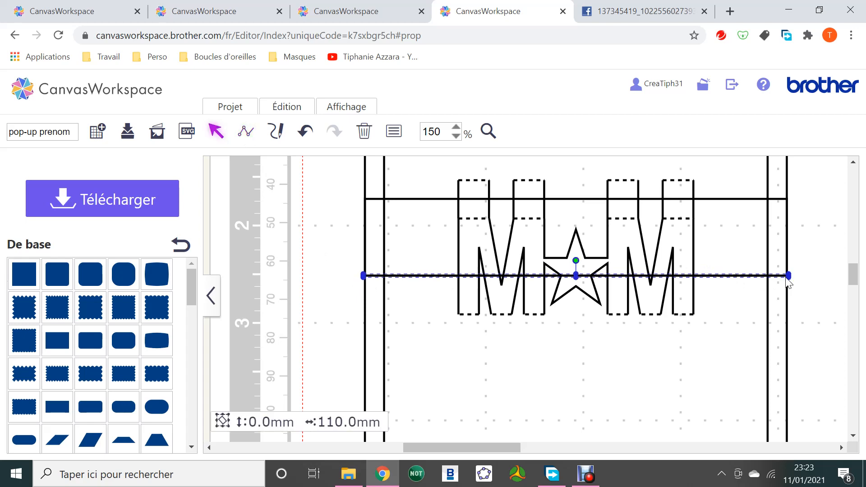
Give the new 110 mm line the fifth line pattern, with evenly spaced medium dashes
{"action": "right_click", "coordinate": [787, 279]}
{"action": "left_click", "coordinate": [704, 436]}
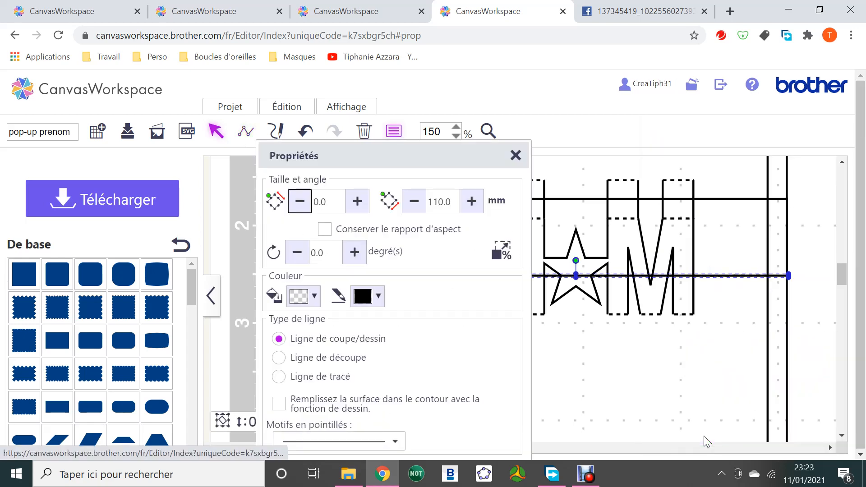
{"action": "left_click", "coordinate": [396, 442]}
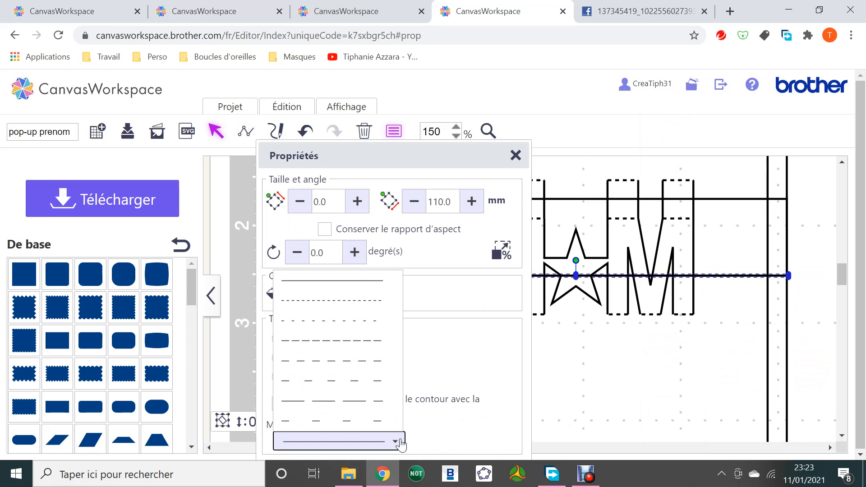
{"action": "left_click", "coordinate": [348, 362]}
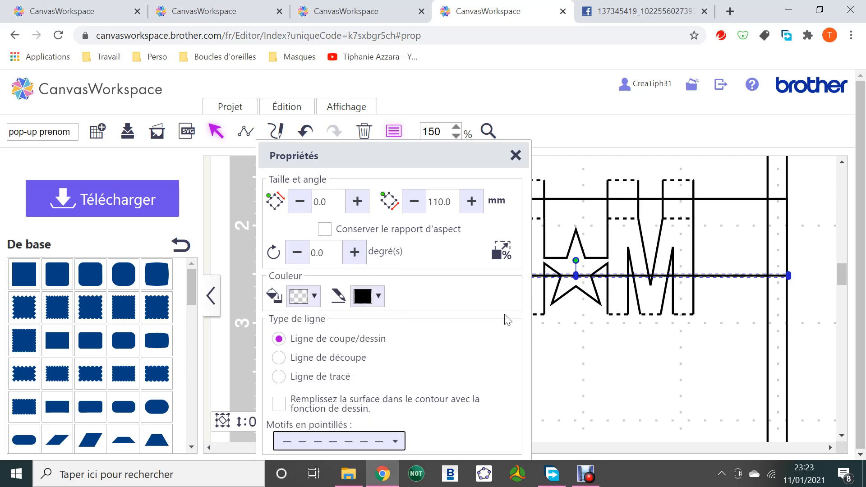
{"action": "left_click", "coordinate": [515, 154]}
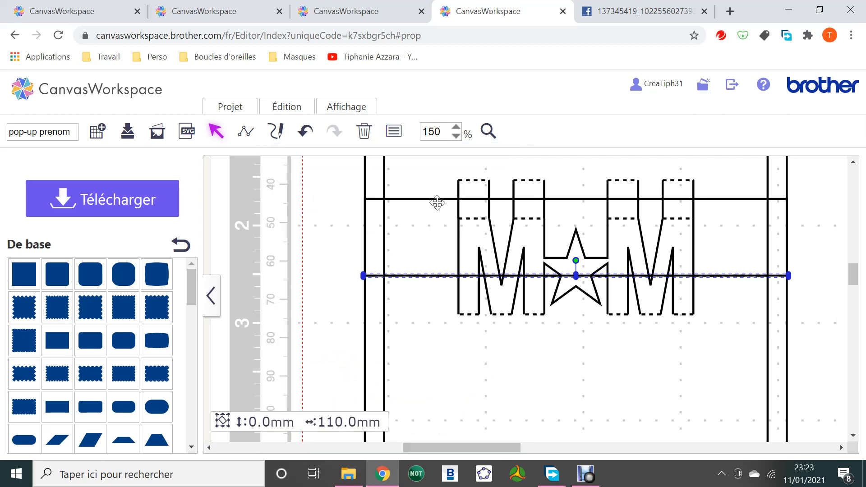
Move the 20 × 110 mm helper rectangle off the fold line and delete it
{"action": "left_click", "coordinate": [300, 291]}
{"action": "left_click_drag", "start_coordinate": [374, 234], "coordinate": [405, 304]}
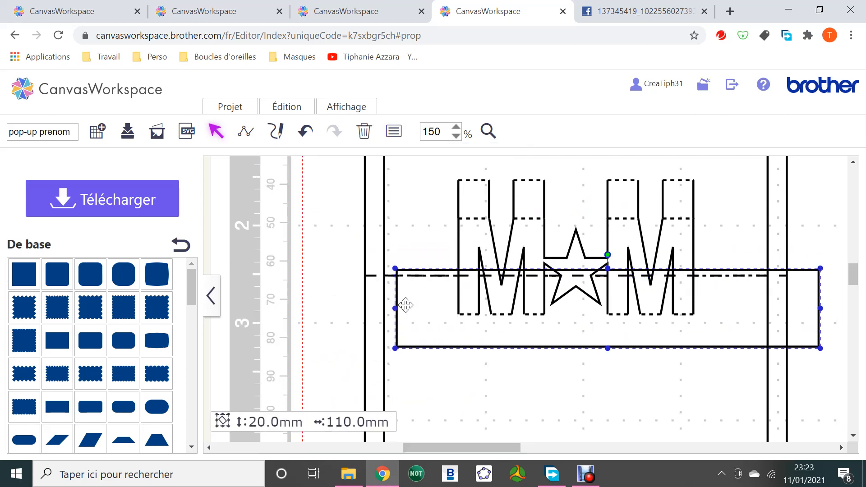
{"action": "left_click", "coordinate": [406, 304]}
Group the 110 mm square with its dashed centre line and move the group beside the pop-up card, on its right
{"action": "left_click_drag", "start_coordinate": [338, 247], "coordinate": [364, 276]}
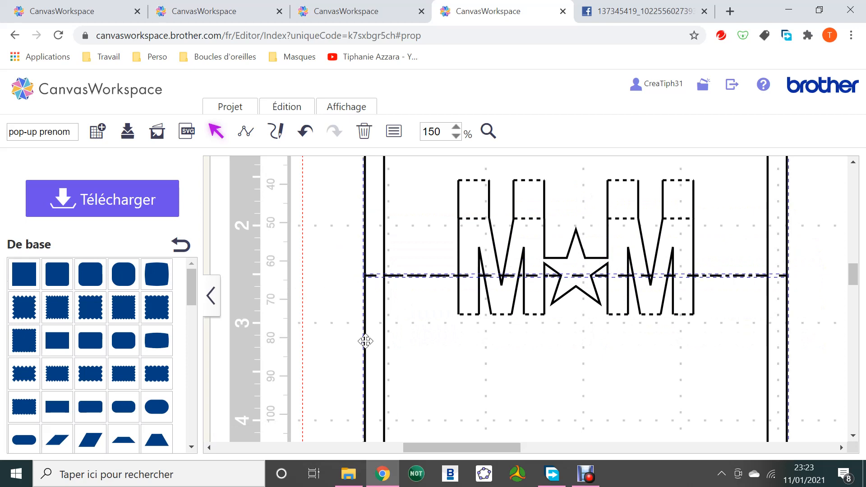
{"action": "left_click", "coordinate": [457, 136]}
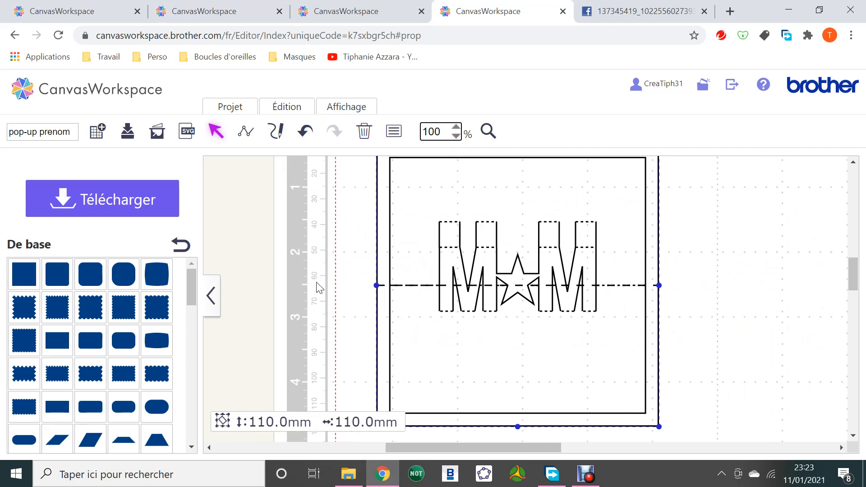
{"action": "left_click", "coordinate": [457, 135]}
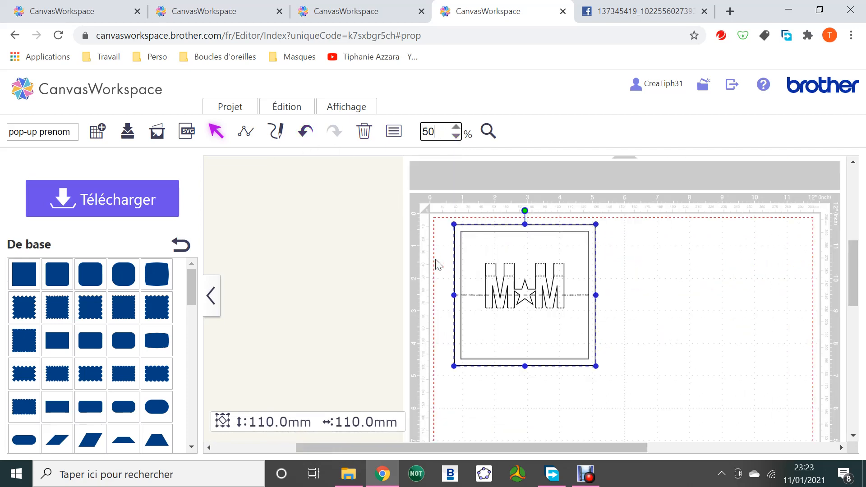
{"action": "left_click_drag", "start_coordinate": [500, 273], "coordinate": [654, 268]}
{"action": "left_click", "coordinate": [708, 375]}
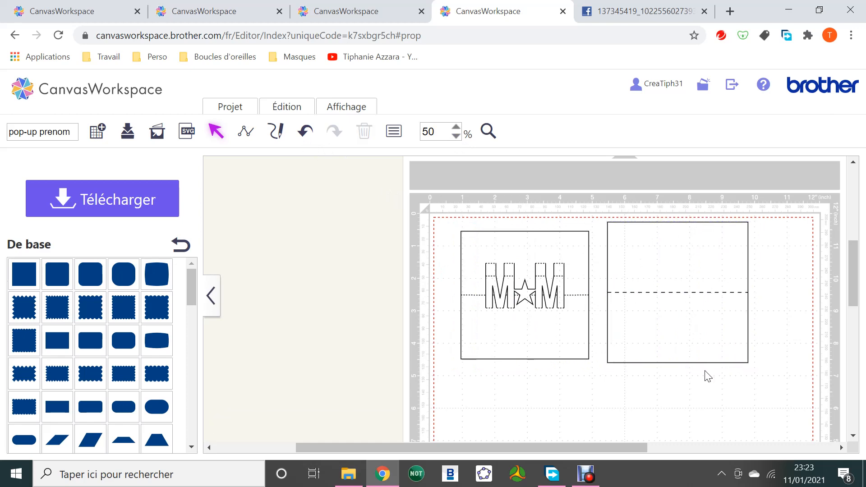
{"action": "left_click", "coordinate": [687, 309]}
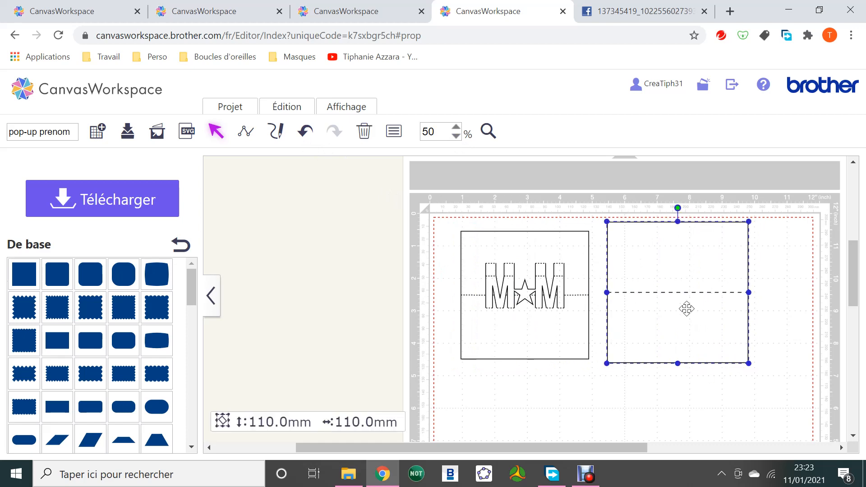
Compare the two-part design with the reference photo of the finished pop-up cards, checking the outer card's border and fold
{"action": "left_click", "coordinate": [633, 12]}
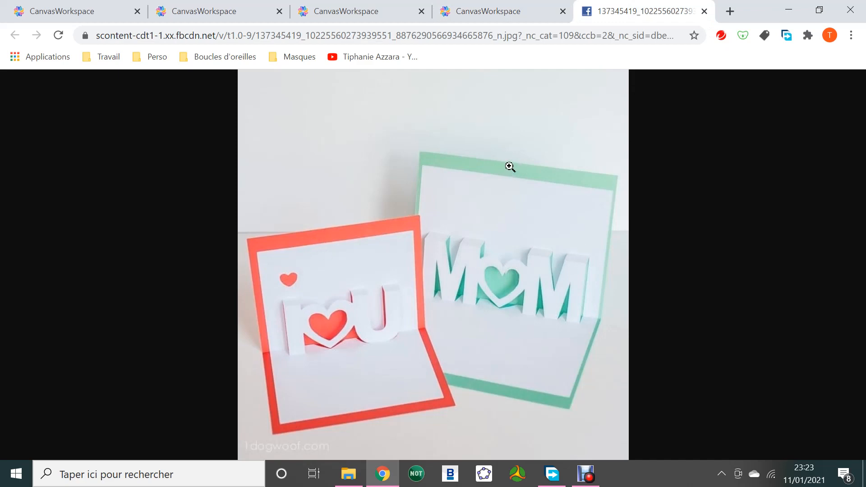
{"action": "left_click", "coordinate": [506, 5]}
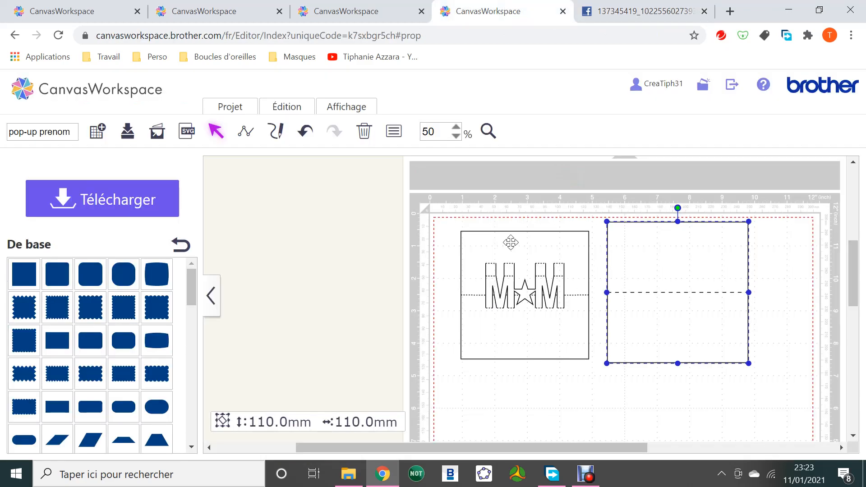
{"action": "left_click", "coordinate": [616, 13]}
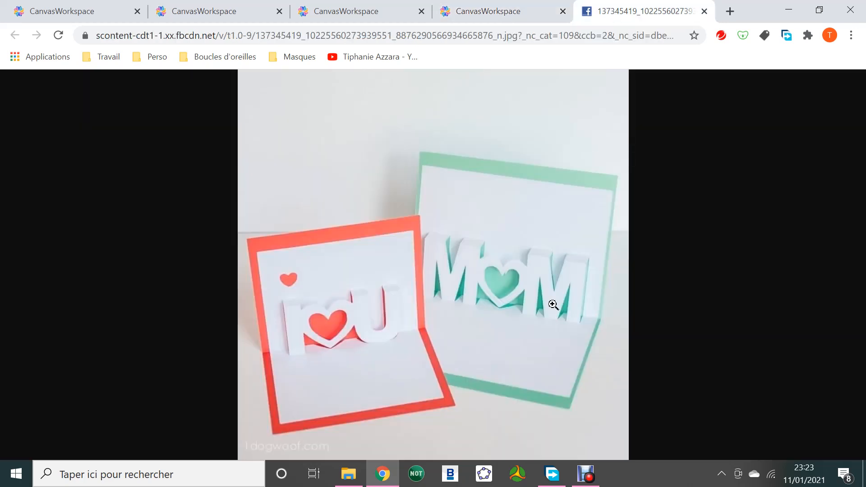
{"action": "left_click", "coordinate": [519, 9]}
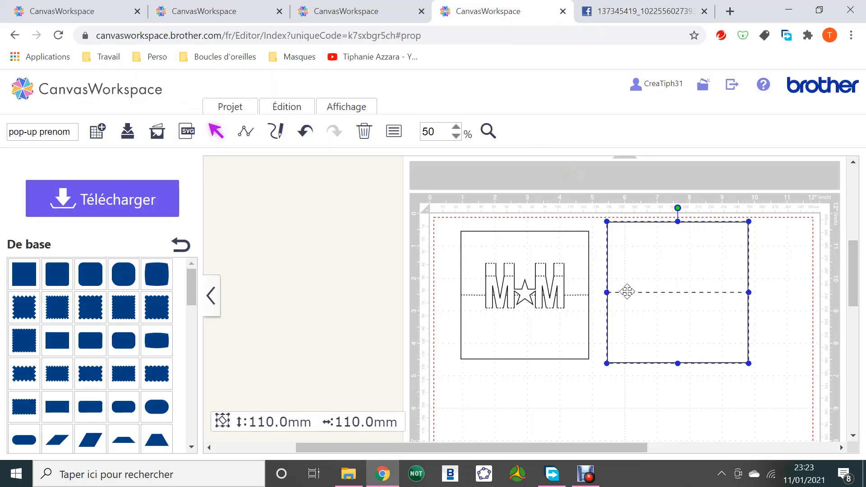
{"action": "scroll", "coordinate": [605, 327], "scroll_direction": "right", "scroll_amount": 5}
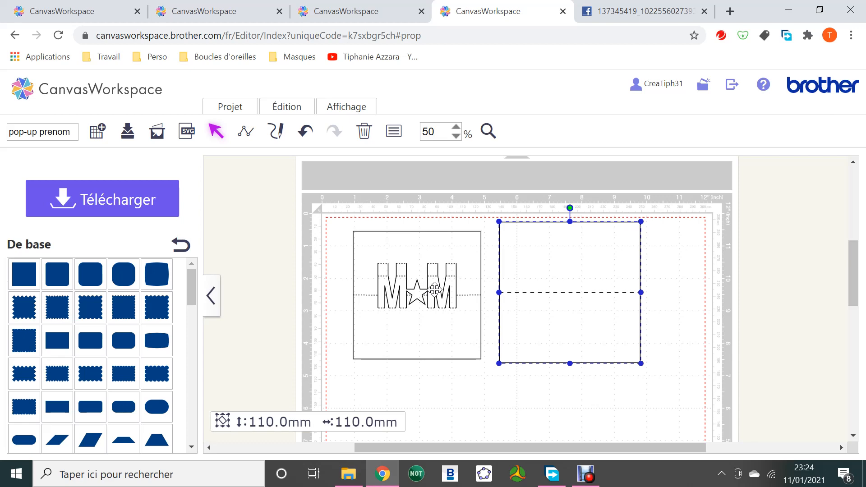
{"action": "left_click", "coordinate": [586, 474]}
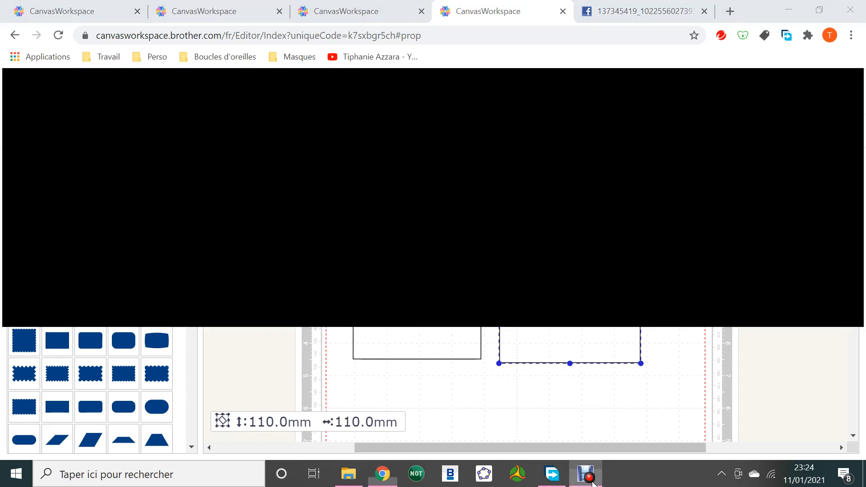